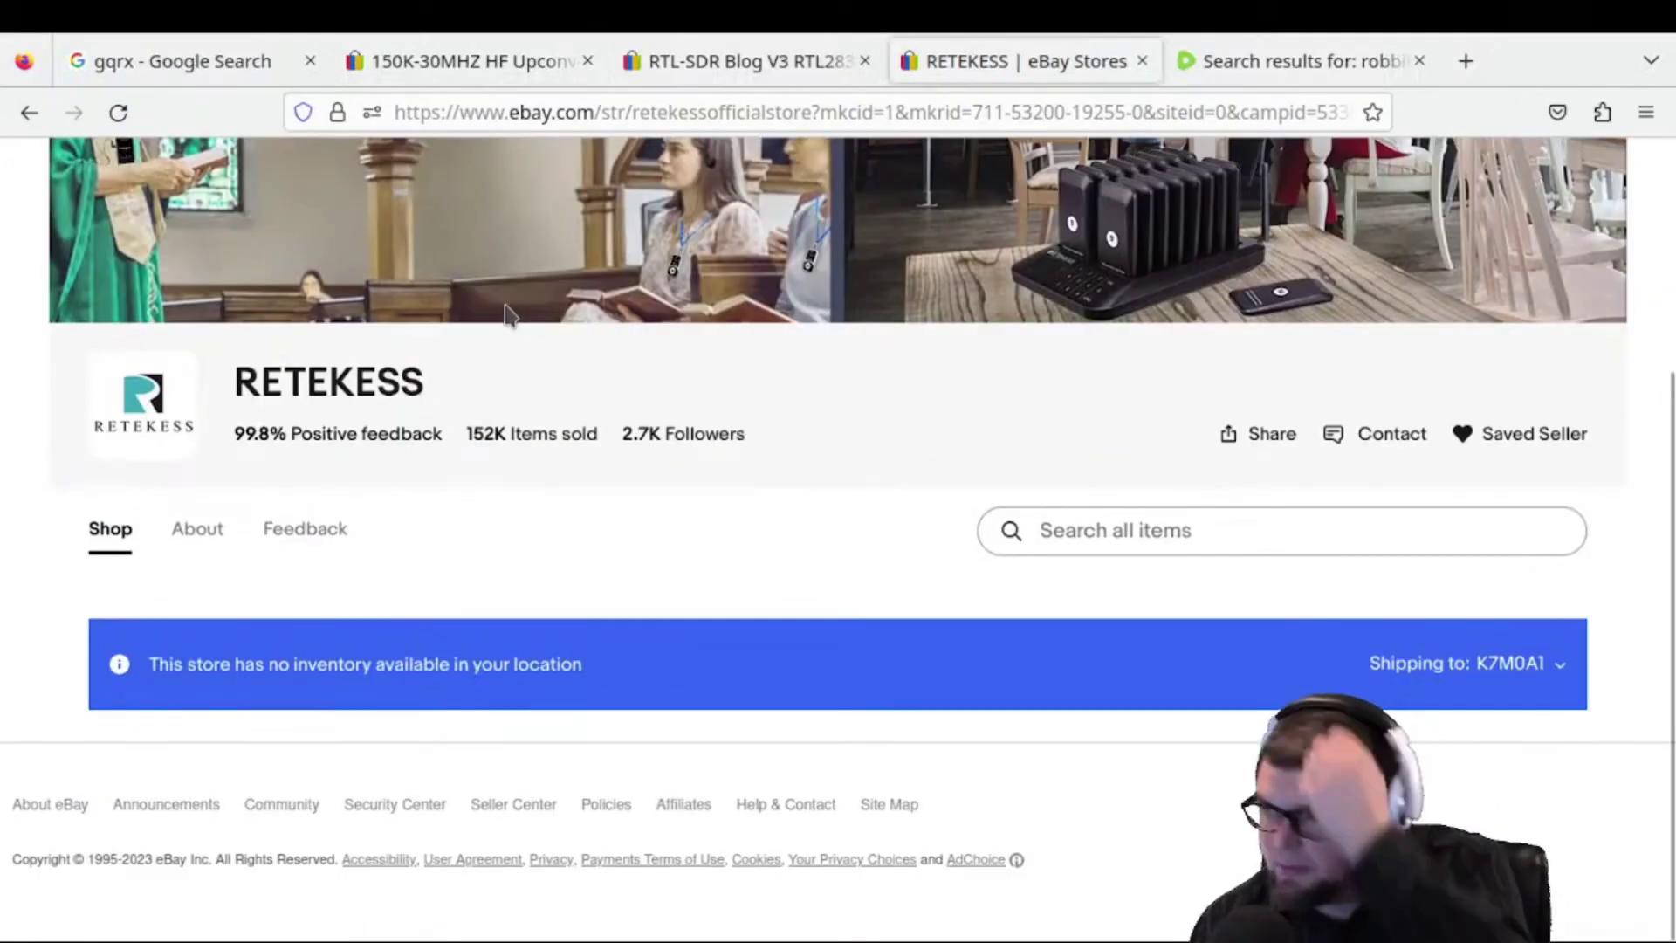
Scroll up the RETEKESS store page and switch to the '150K-30MHZ HF Upconverter' listing tab
{"action": "scroll", "coordinate": [511, 313], "scroll_direction": "up", "scroll_amount": 4}
{"action": "left_click", "coordinate": [417, 63]}
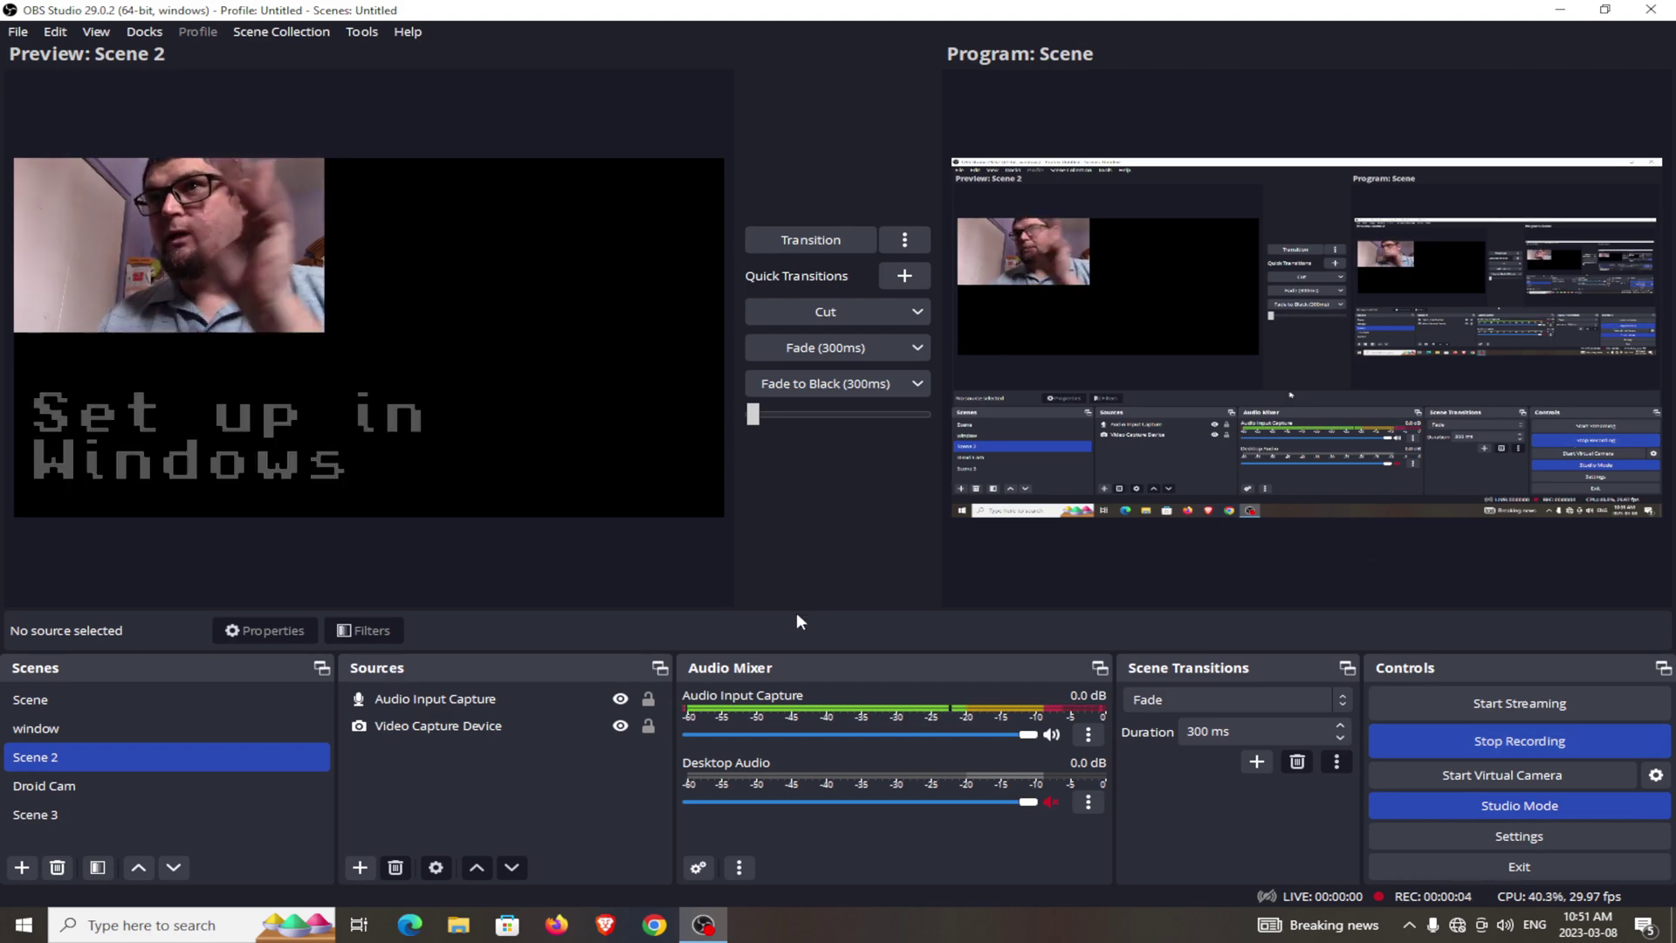
Select the webcam Video Capture Device and fit it to fill the full Scene 2 canvas
{"action": "left_click", "coordinate": [137, 235]}
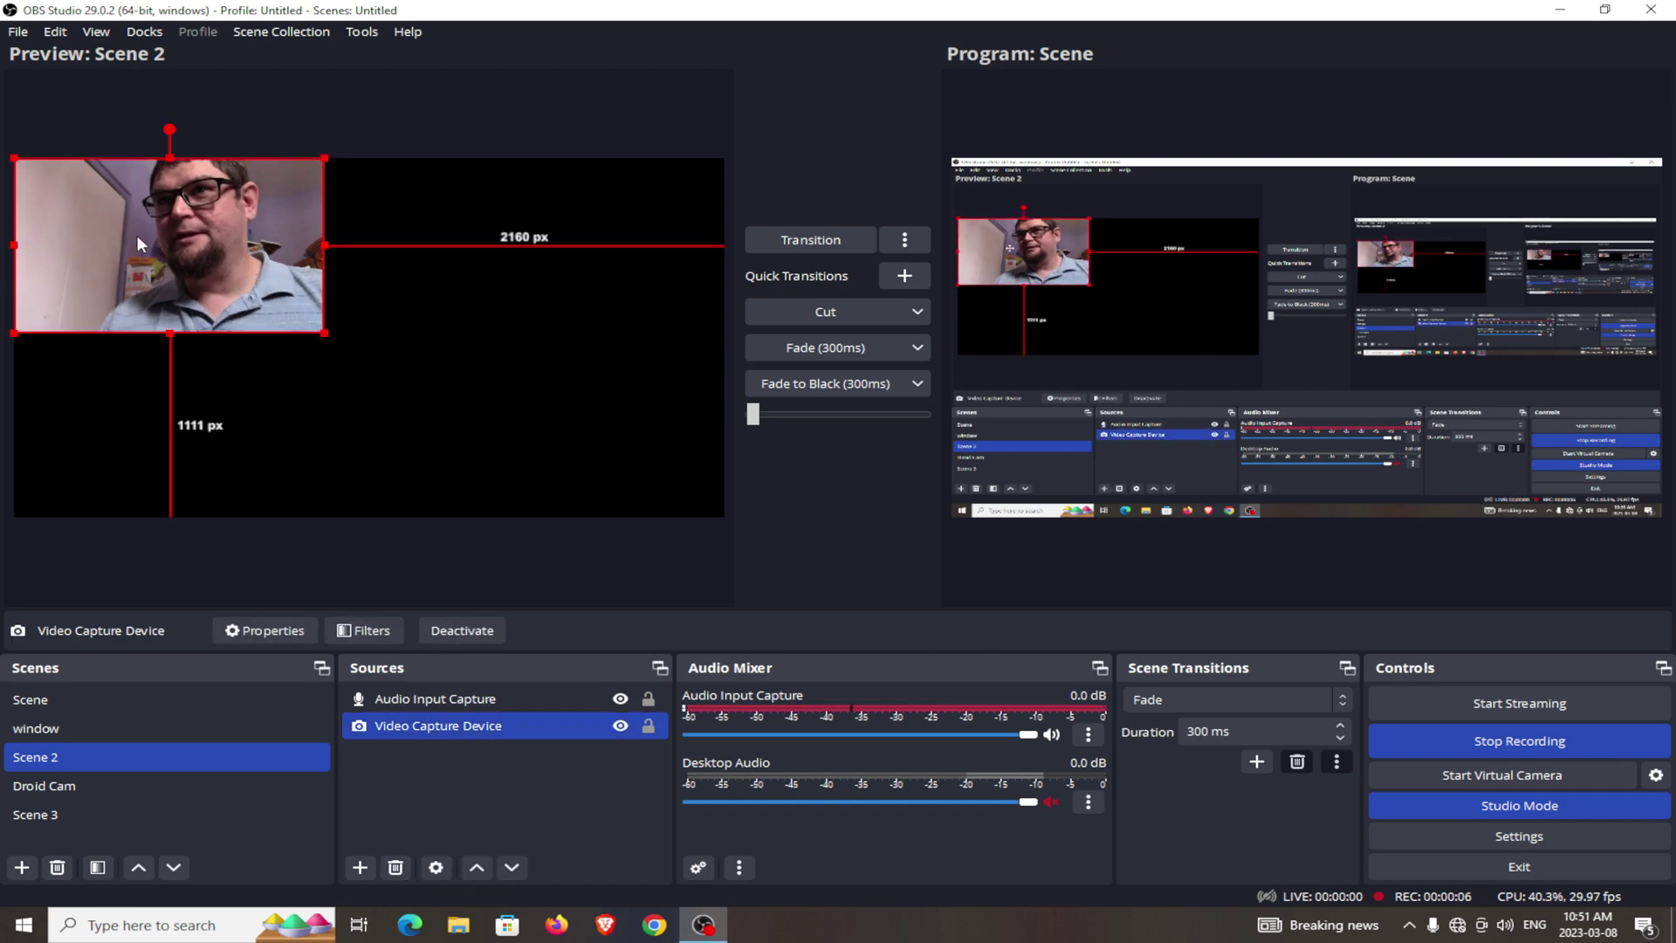
{"action": "key", "text": "ctrl+s"}
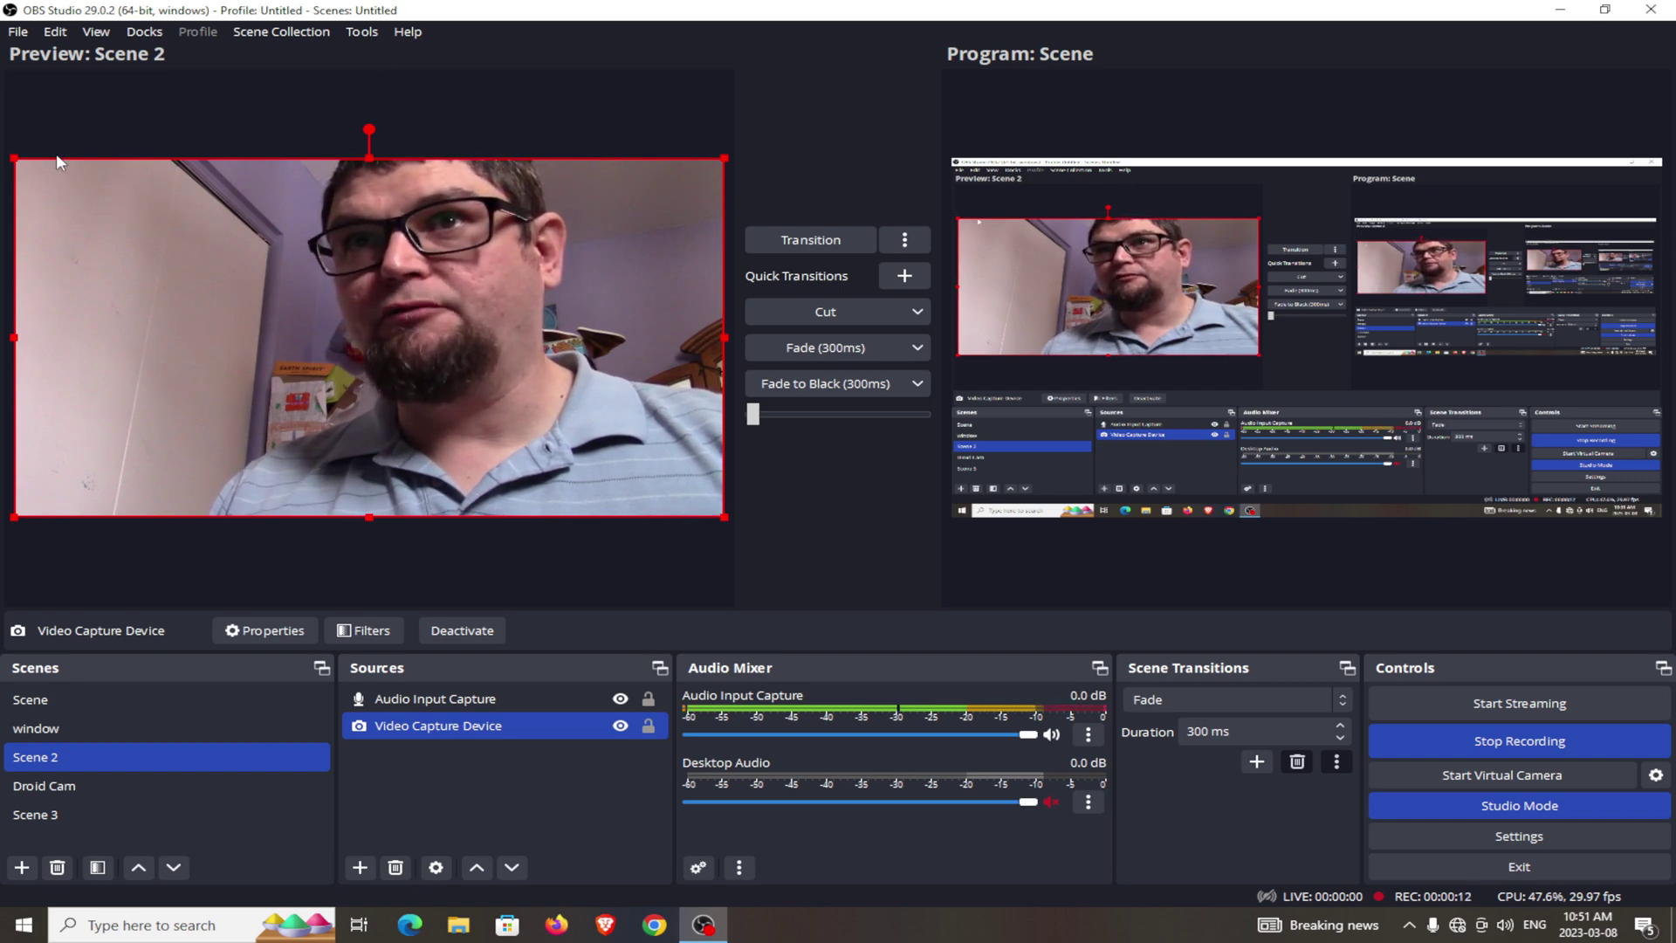
{"action": "left_click_drag", "start_coordinate": [11, 160], "coordinate": [475, 405]}
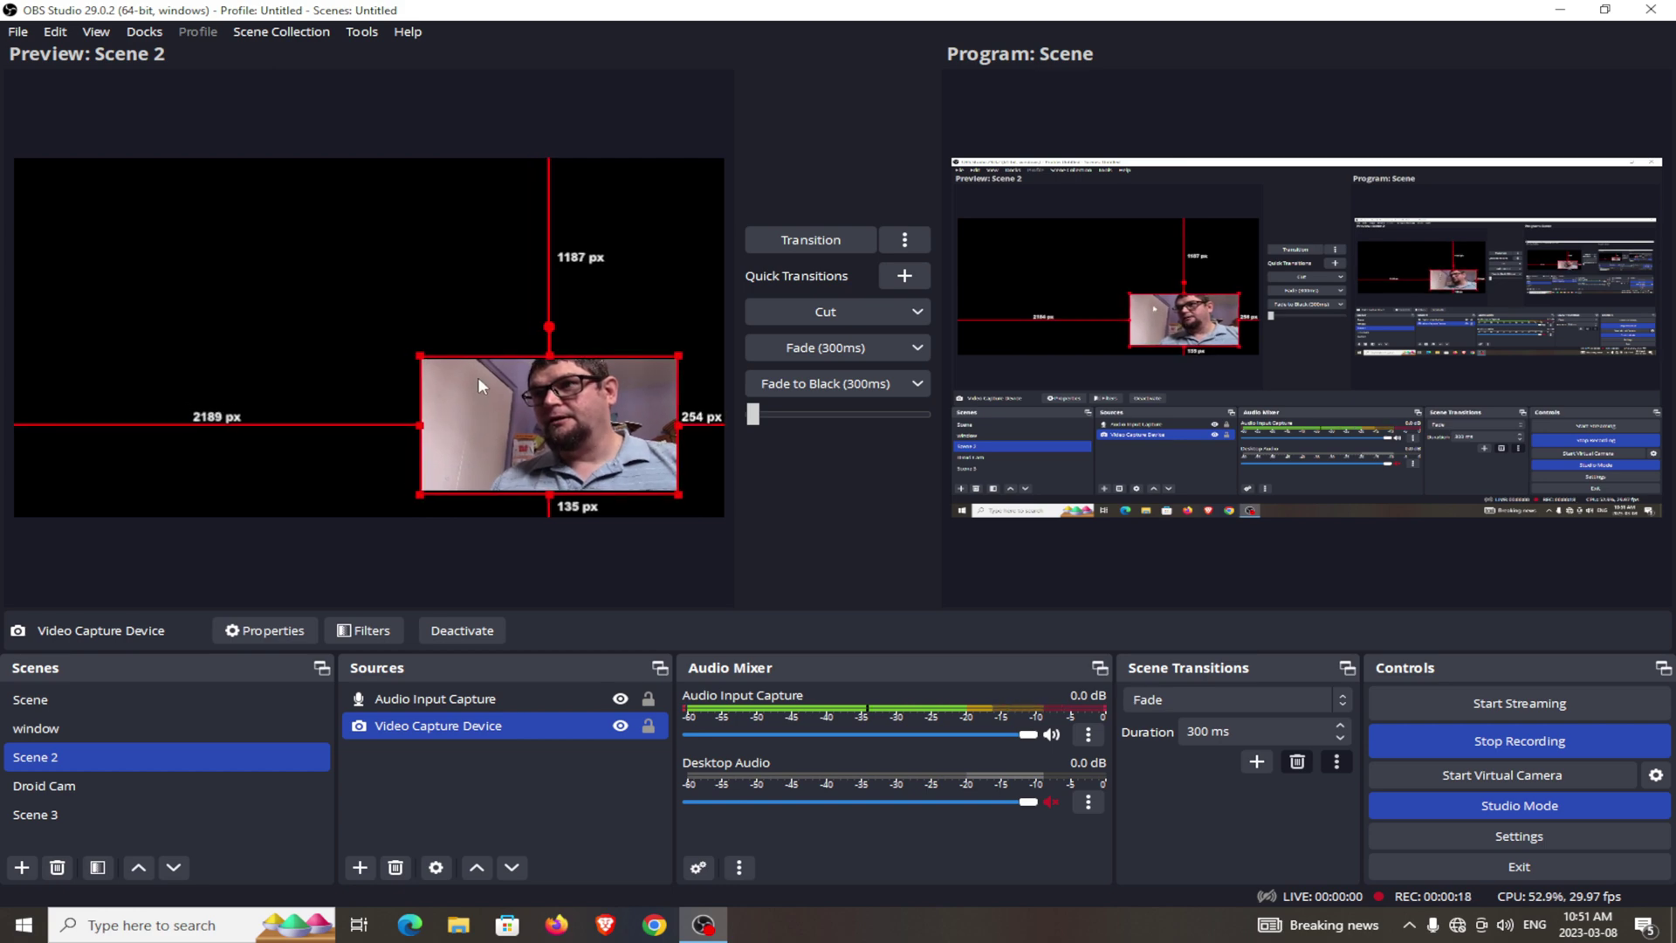
{"action": "key", "text": "ctrl+r"}
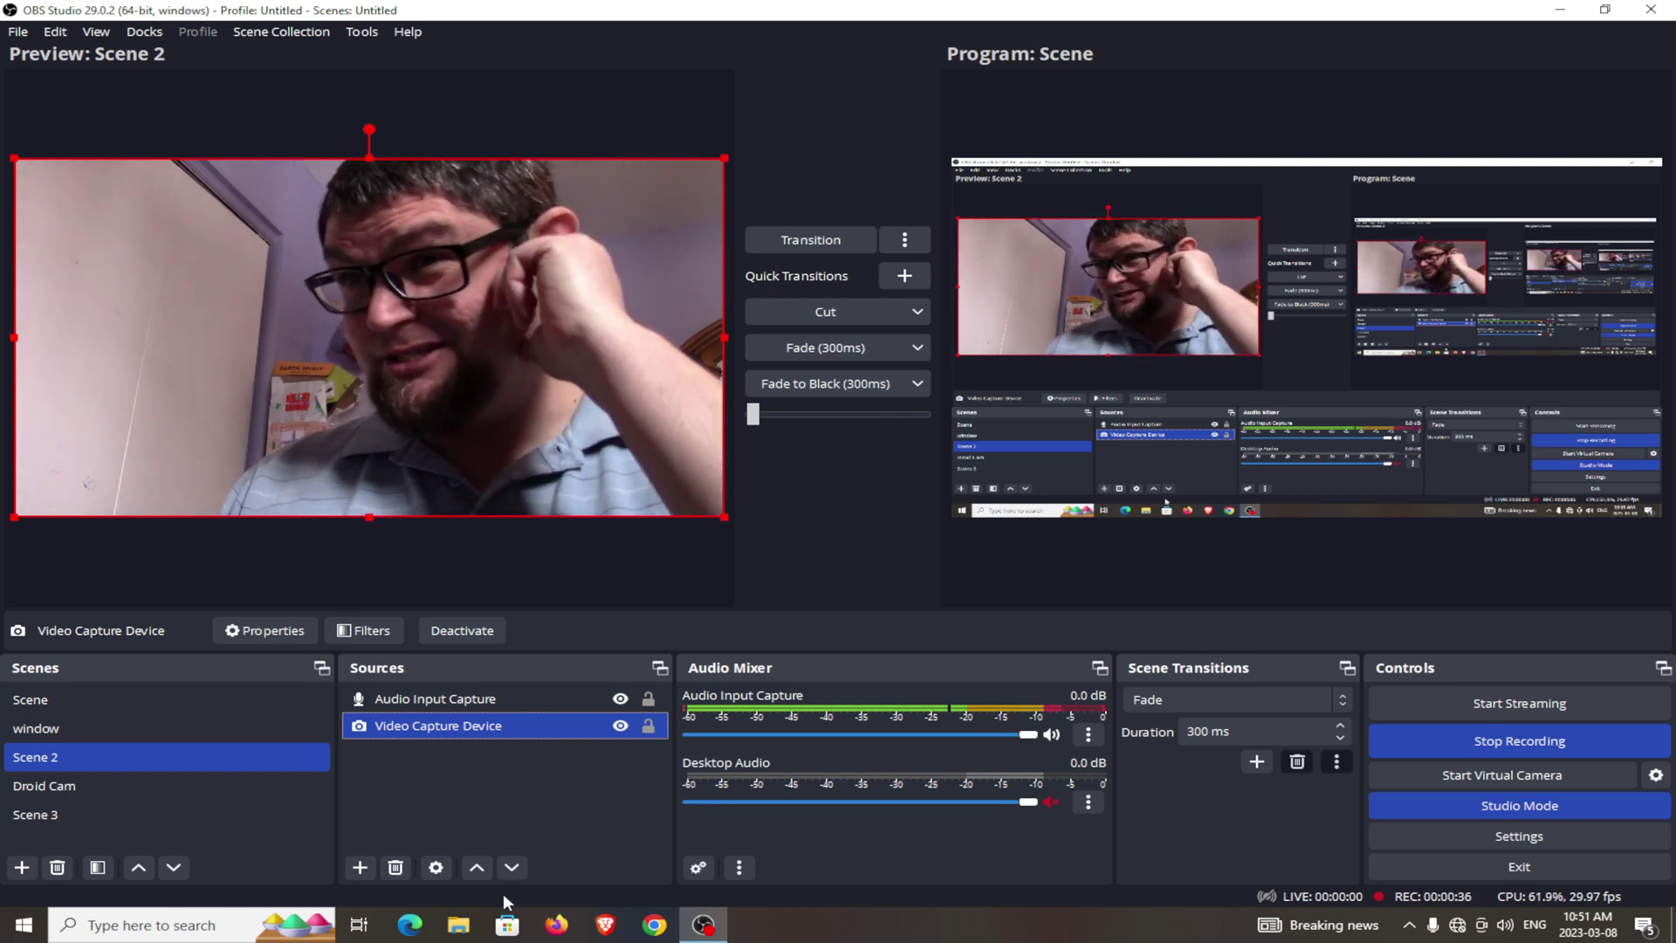
Delete the old webcam source and add a new Video Capture Device source with its default name
{"action": "left_click", "coordinate": [395, 869]}
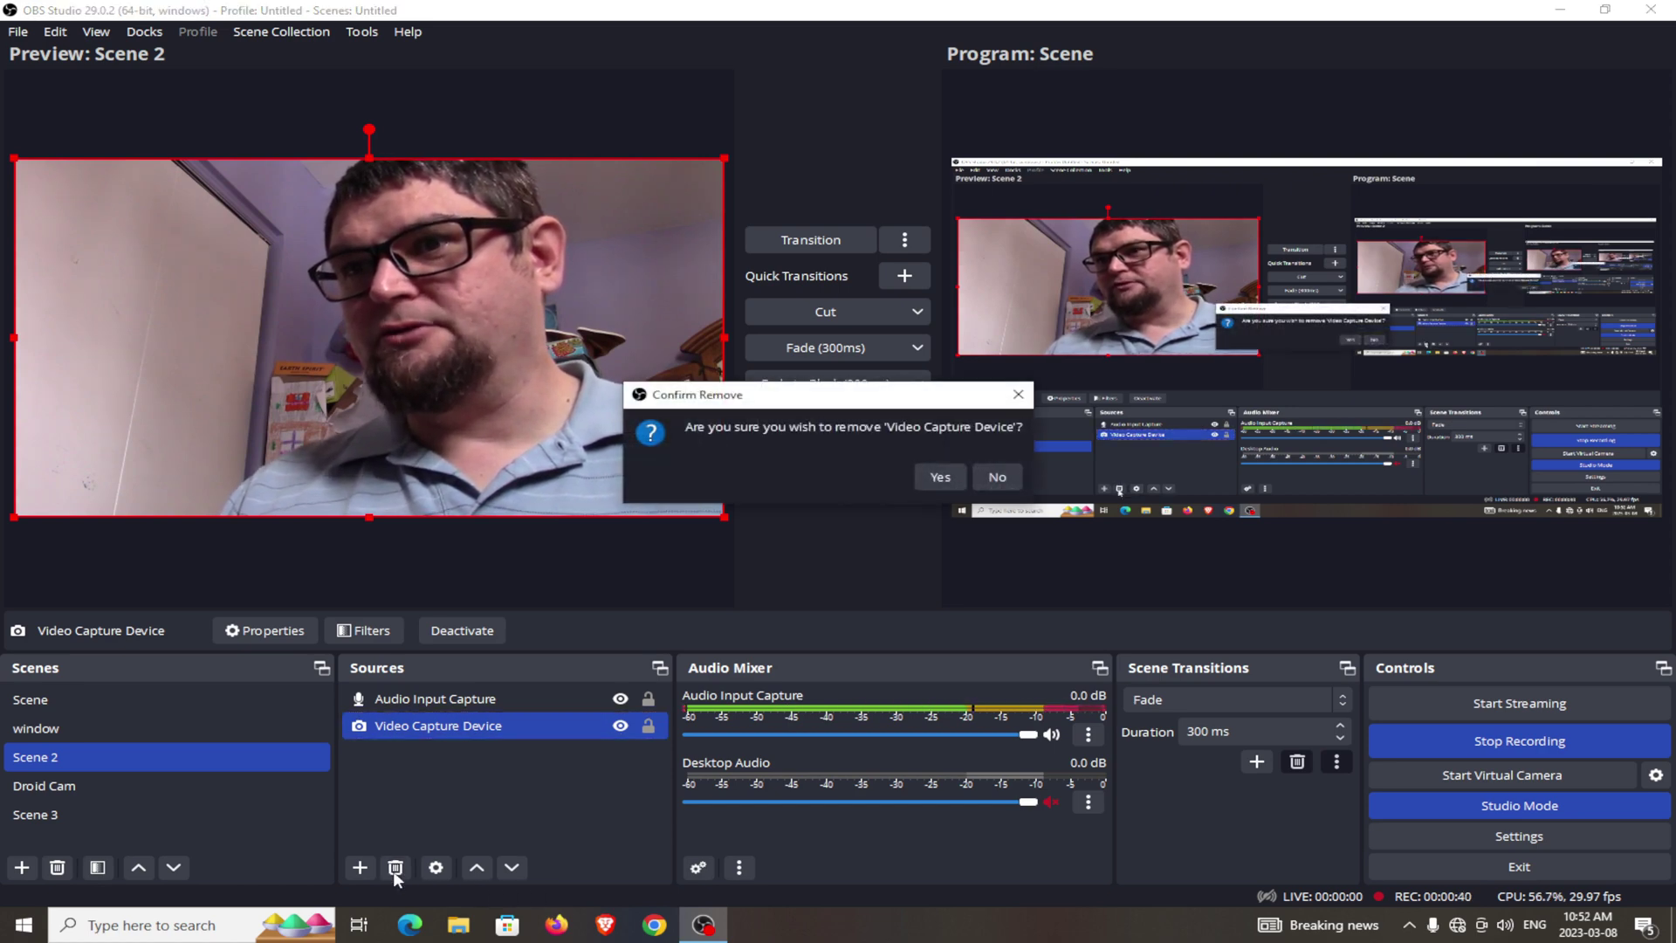
{"action": "left_click", "coordinate": [940, 476]}
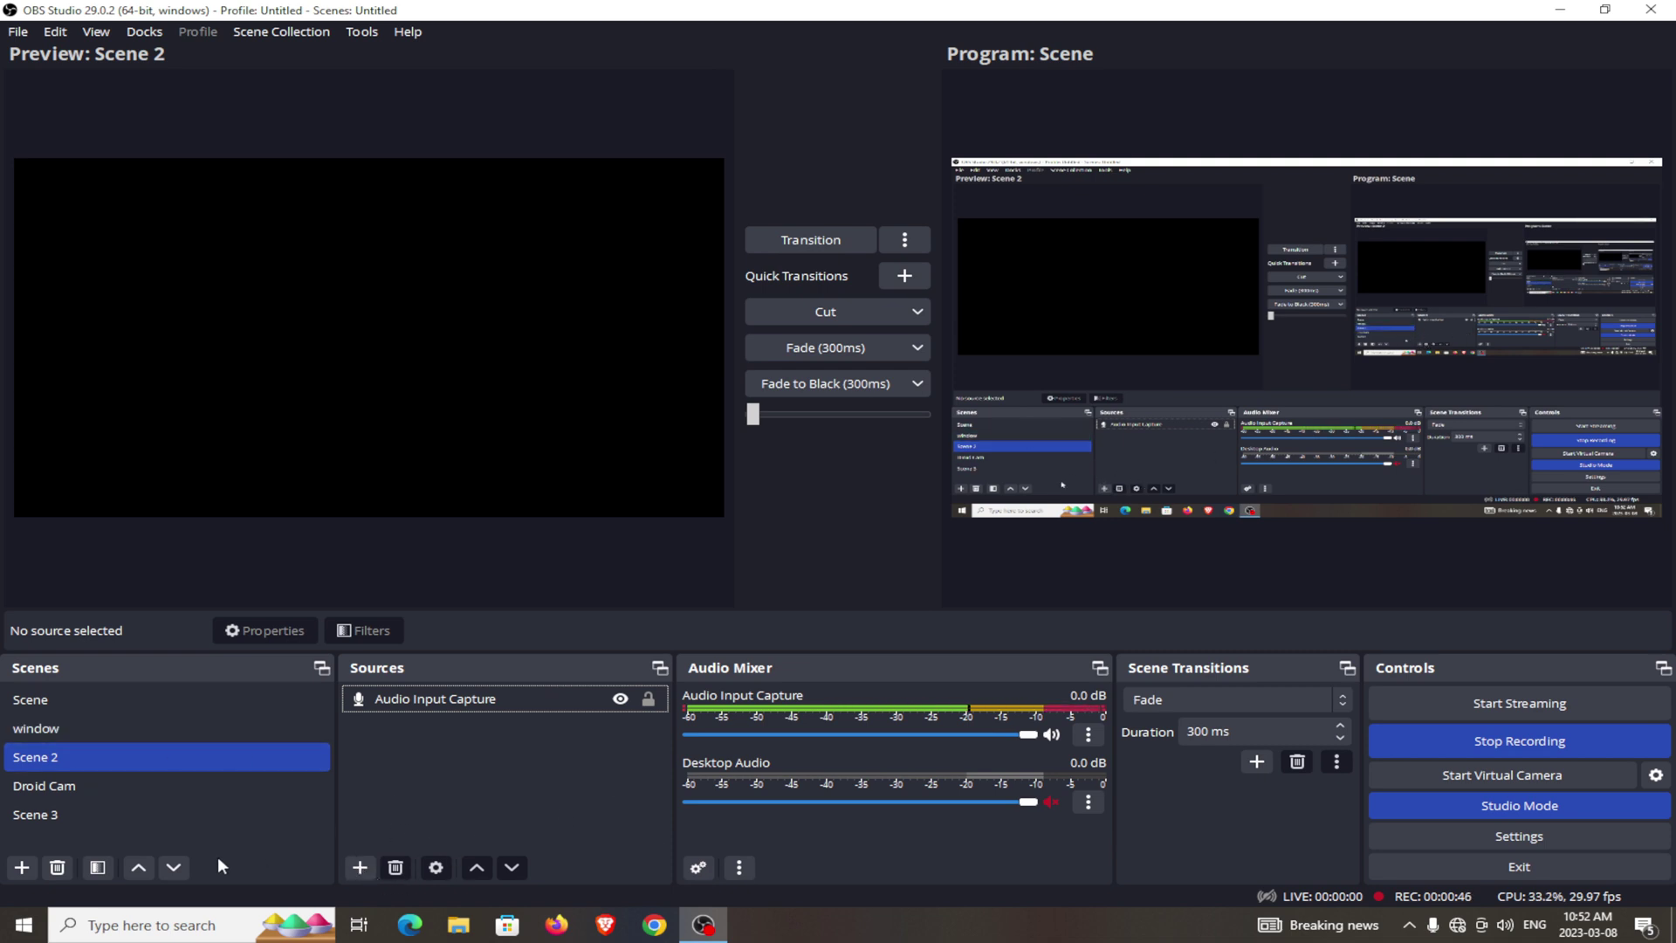
{"action": "left_click", "coordinate": [361, 868]}
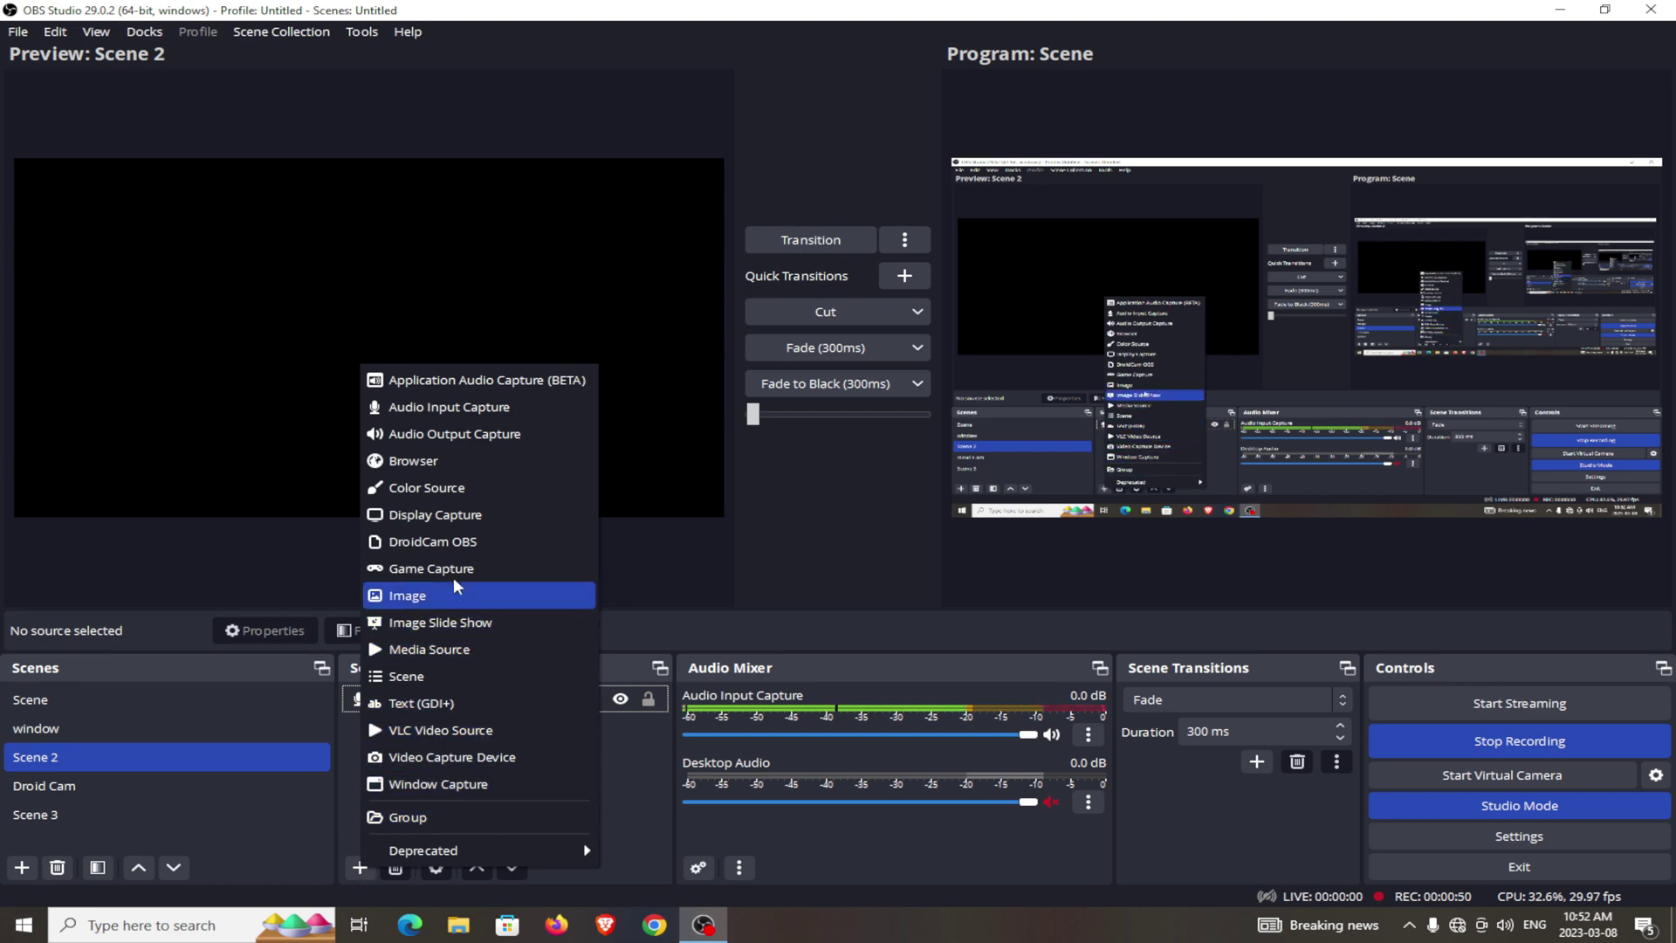
{"action": "left_click", "coordinate": [446, 766]}
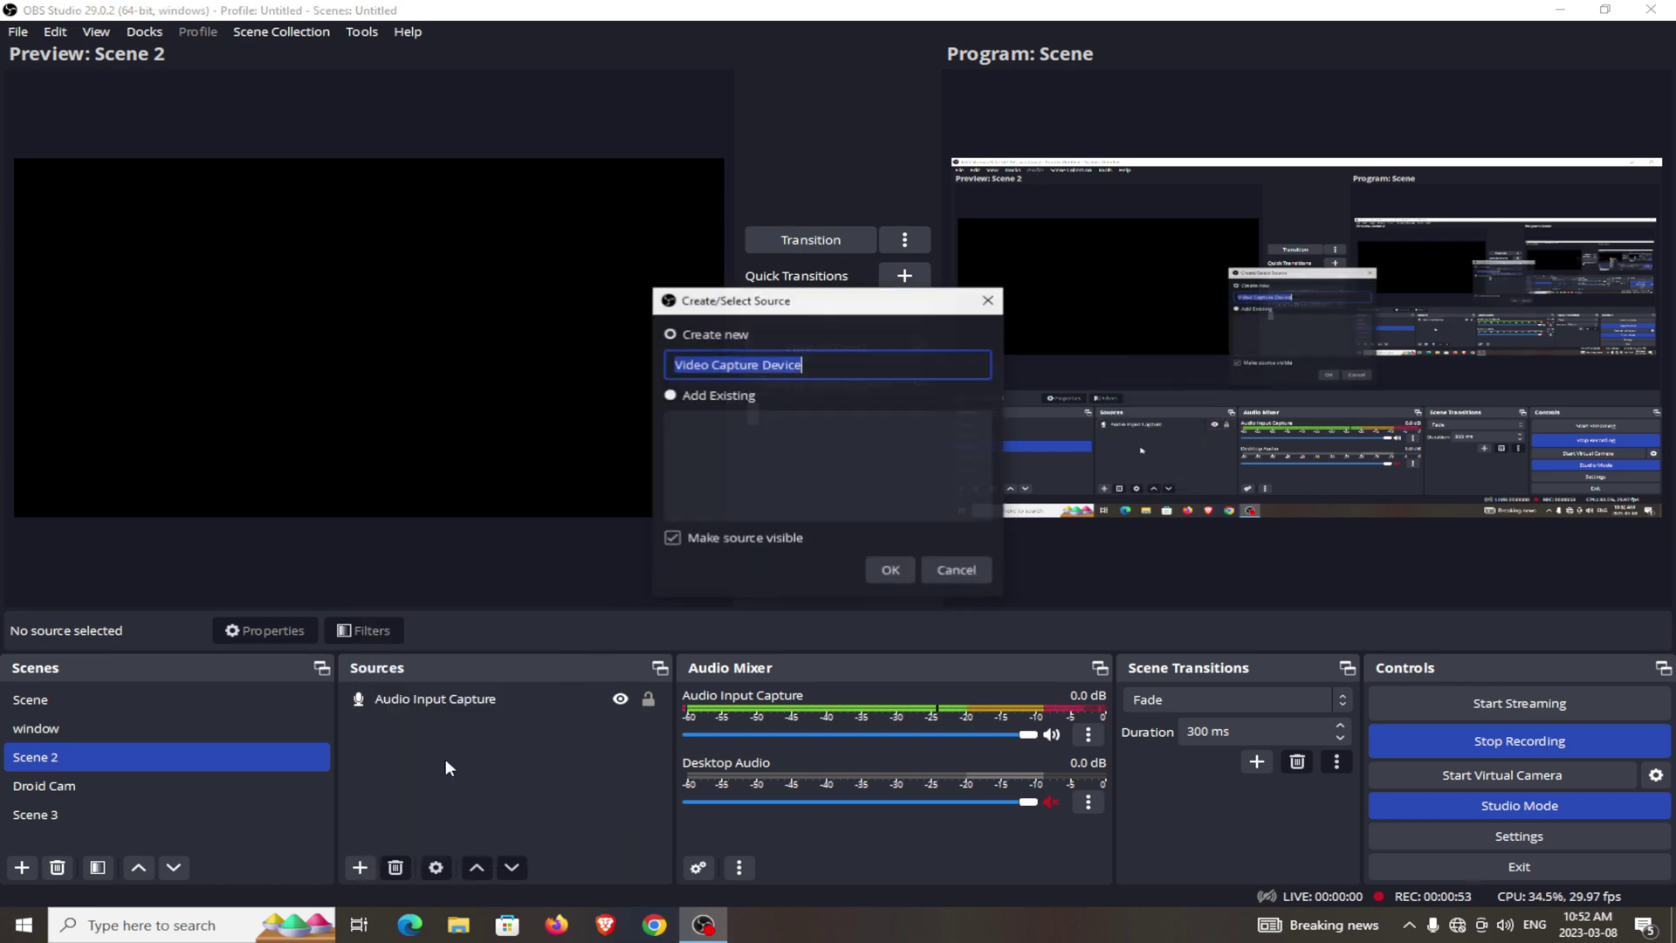
{"action": "left_click", "coordinate": [895, 576]}
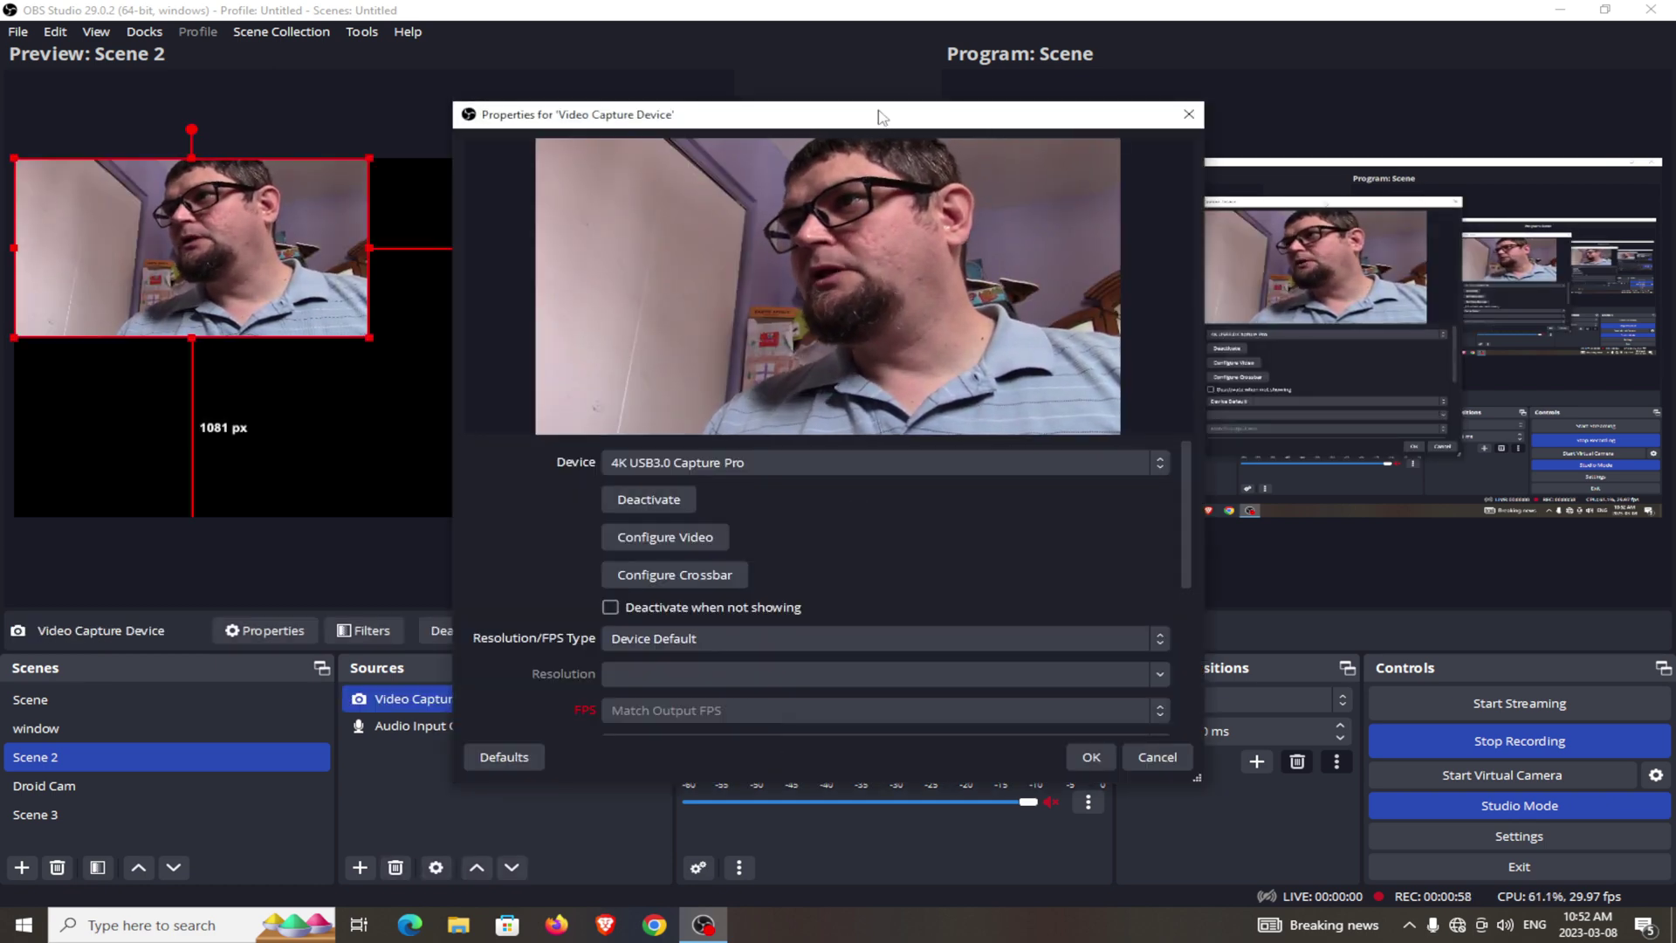
Enlarge the Properties window and set Resolution/FPS Type to Custom
{"action": "left_click_drag", "start_coordinate": [882, 103], "coordinate": [883, 2]}
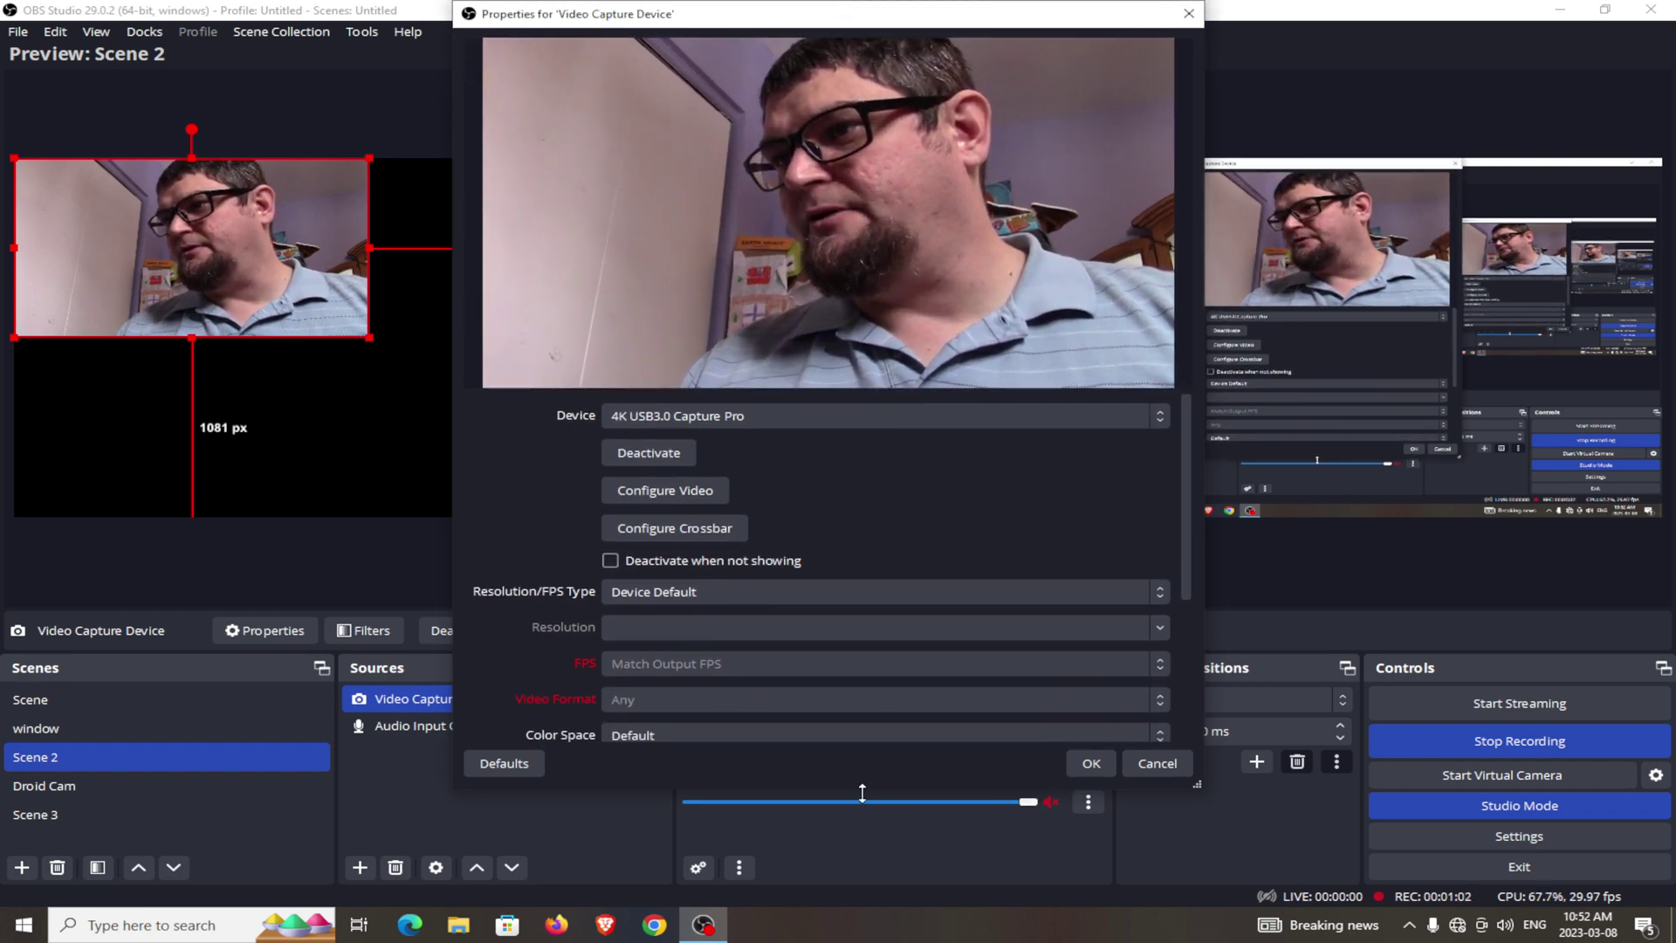
{"action": "left_click_drag", "start_coordinate": [862, 790], "coordinate": [863, 906]}
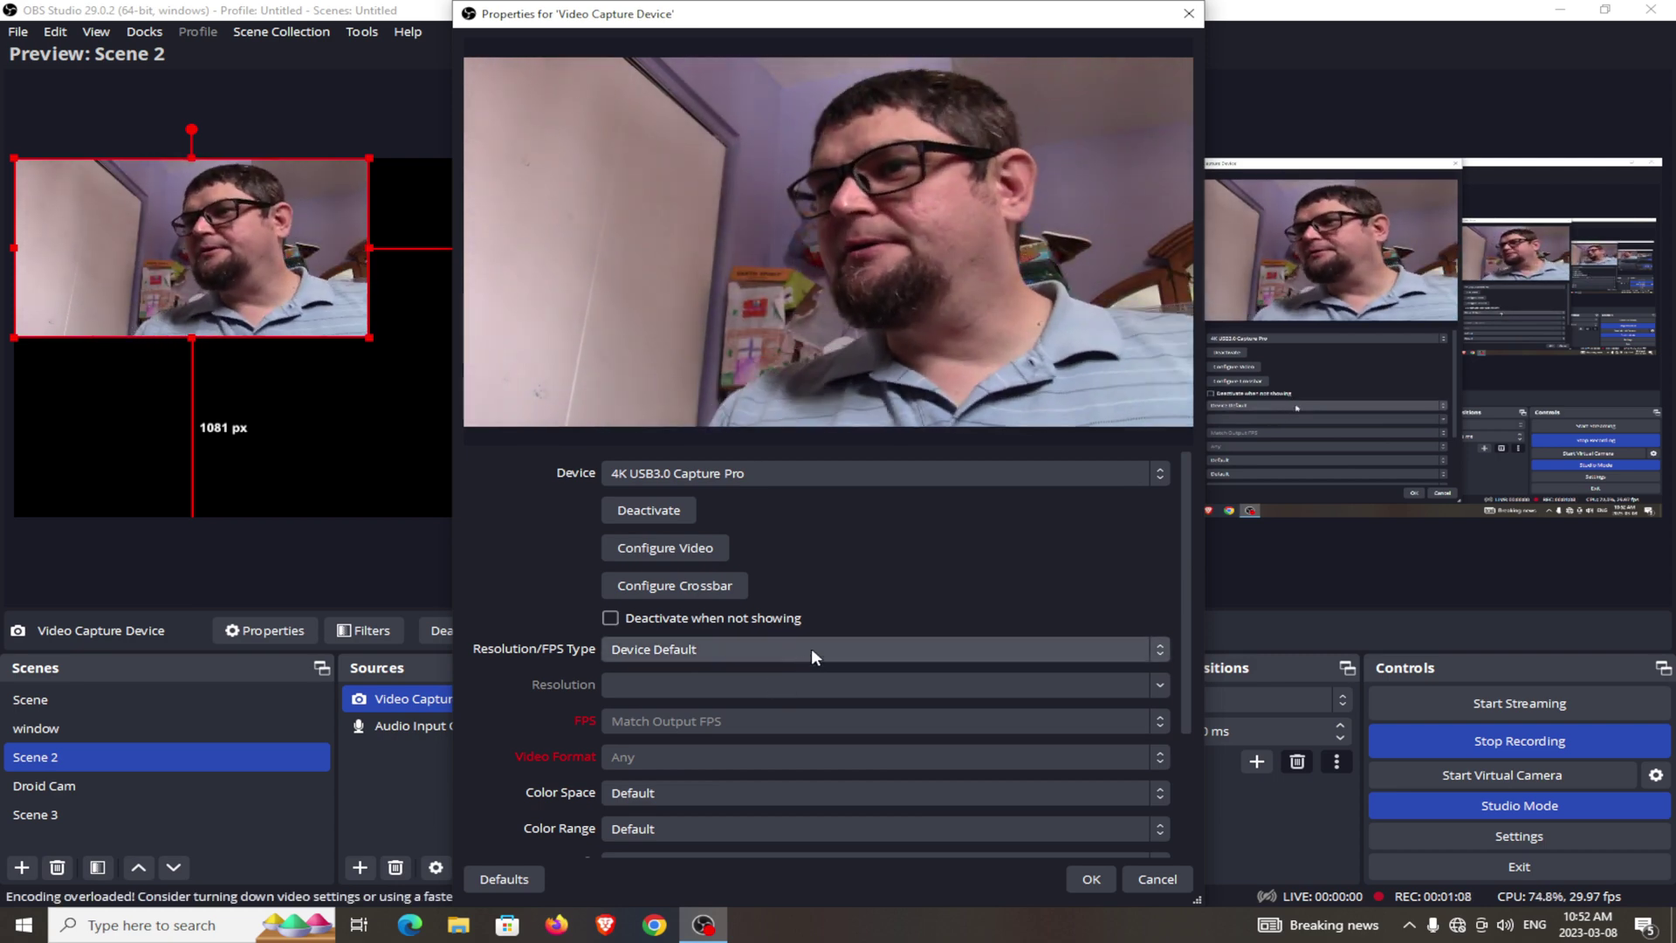
{"action": "left_click", "coordinate": [811, 652]}
{"action": "left_click", "coordinate": [811, 649]}
{"action": "left_click", "coordinate": [811, 652]}
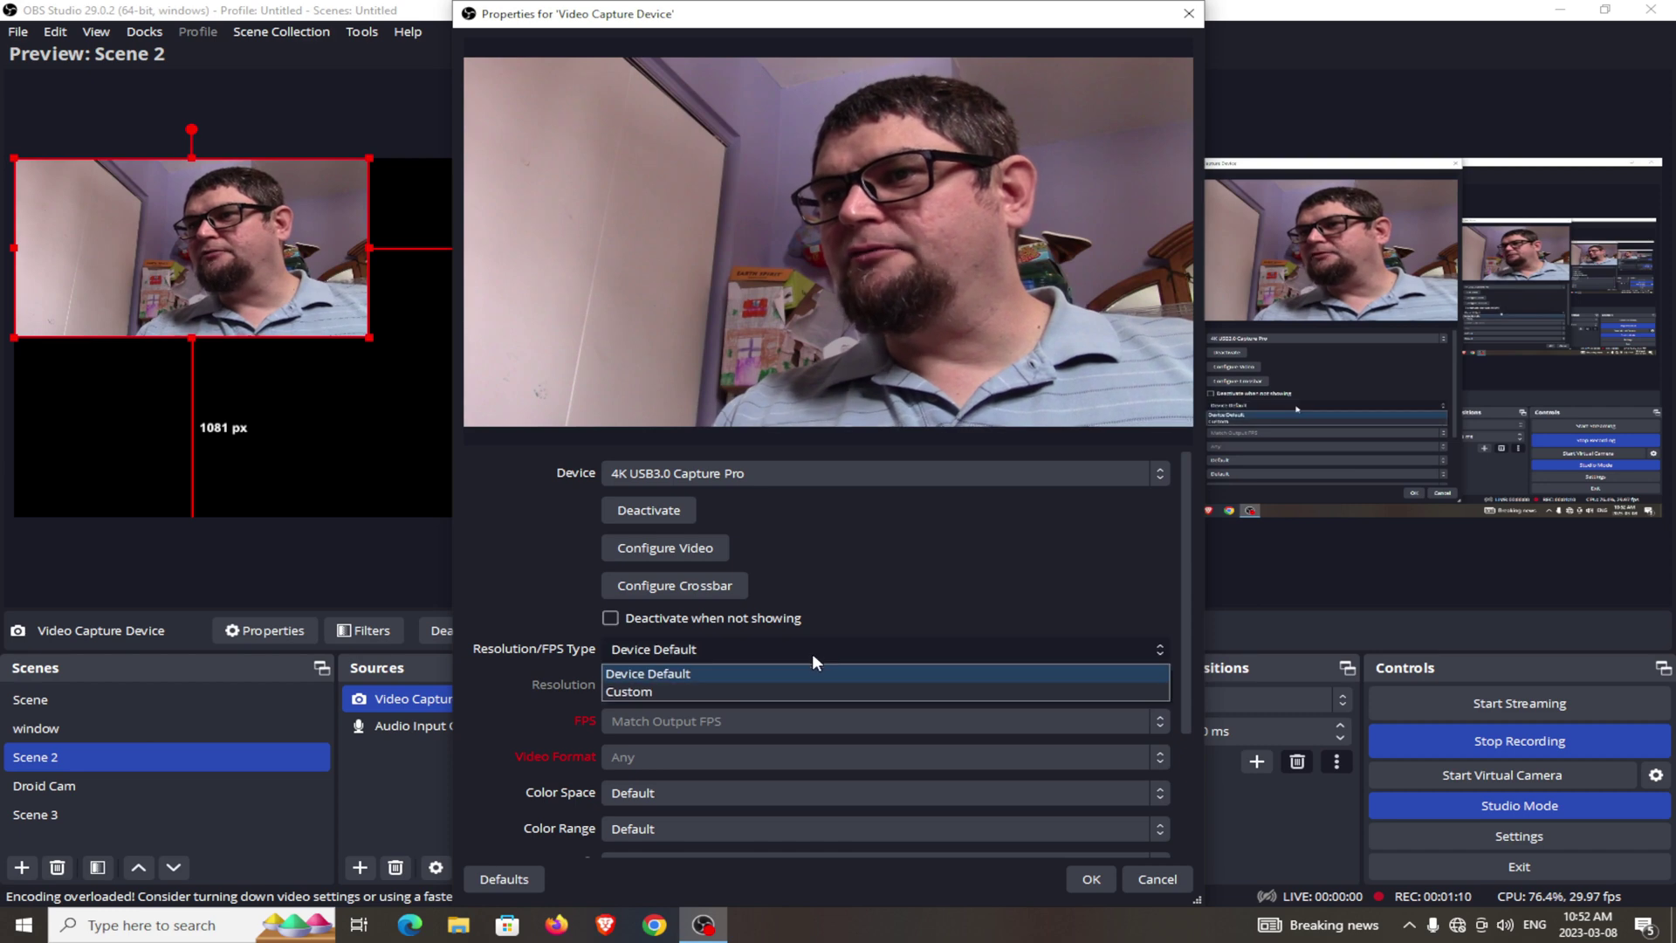
{"action": "left_click", "coordinate": [809, 691]}
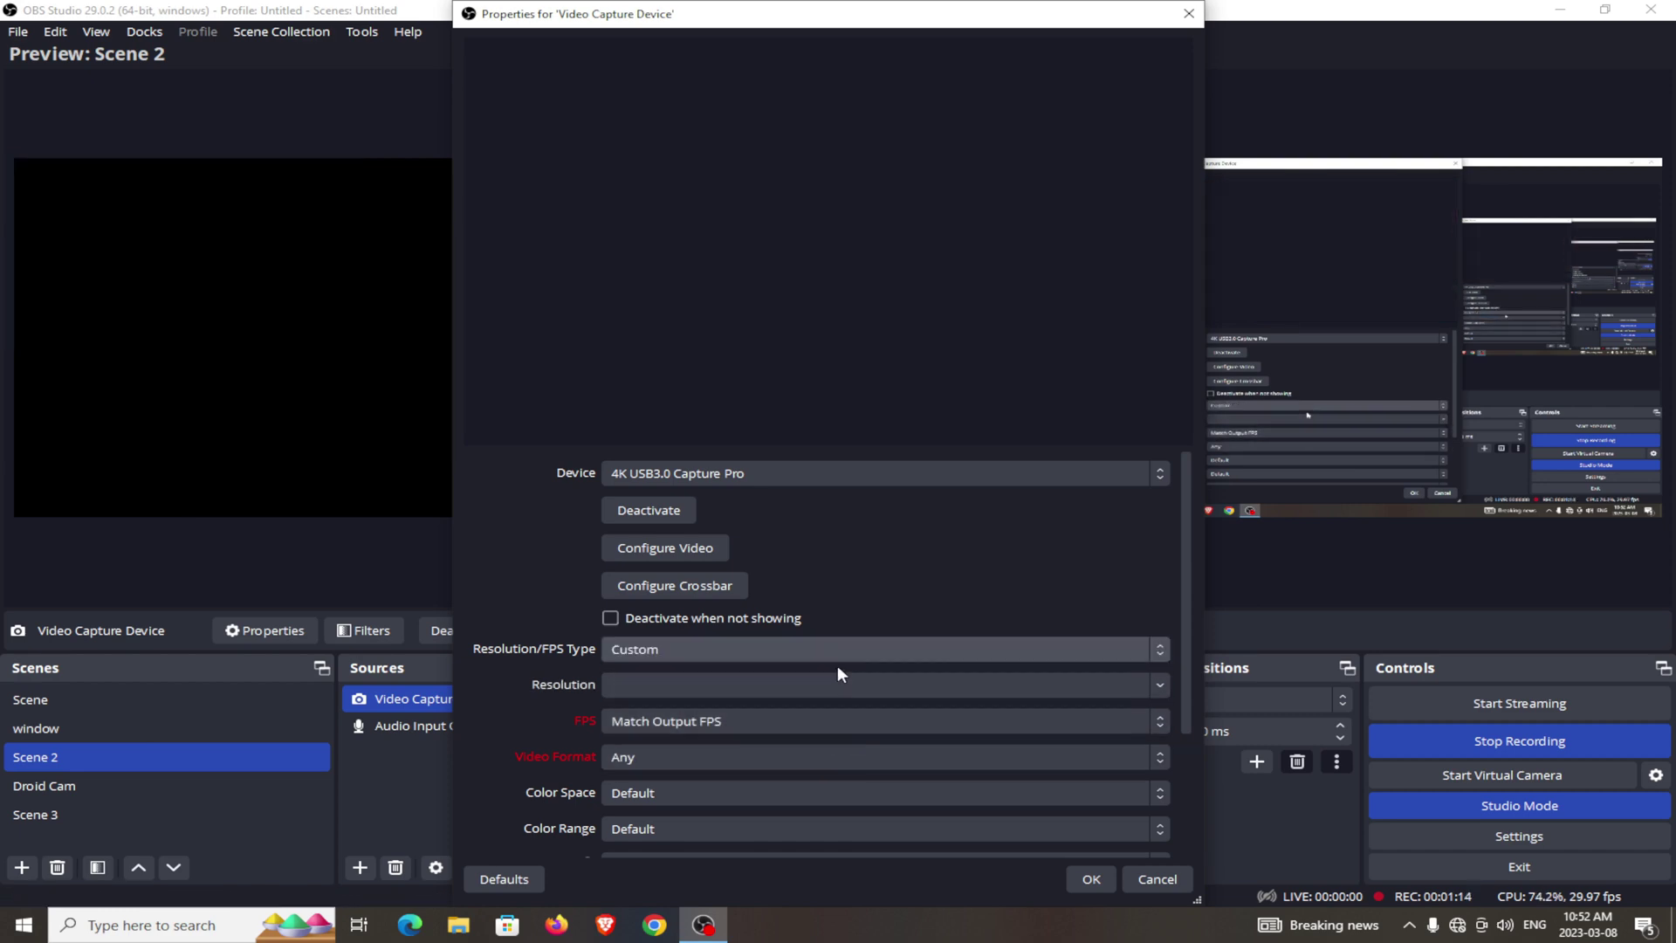
Set the capture resolution to 1920x1080
{"action": "left_click", "coordinate": [836, 715]}
{"action": "left_click", "coordinate": [836, 698]}
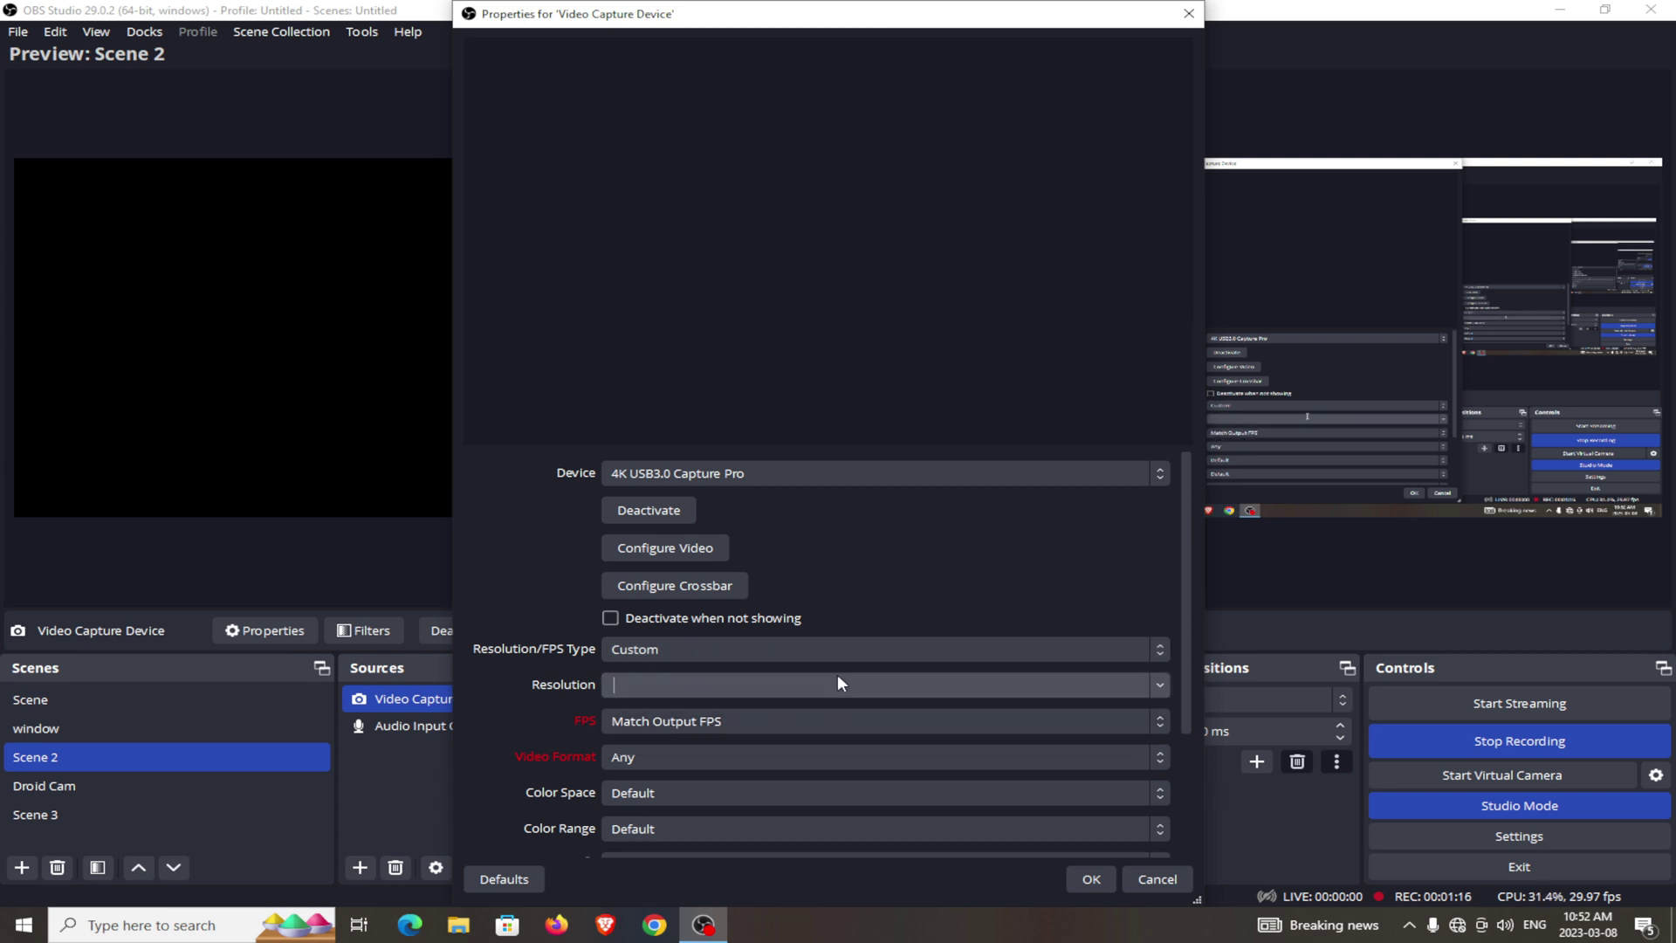
{"action": "left_click", "coordinate": [1162, 687]}
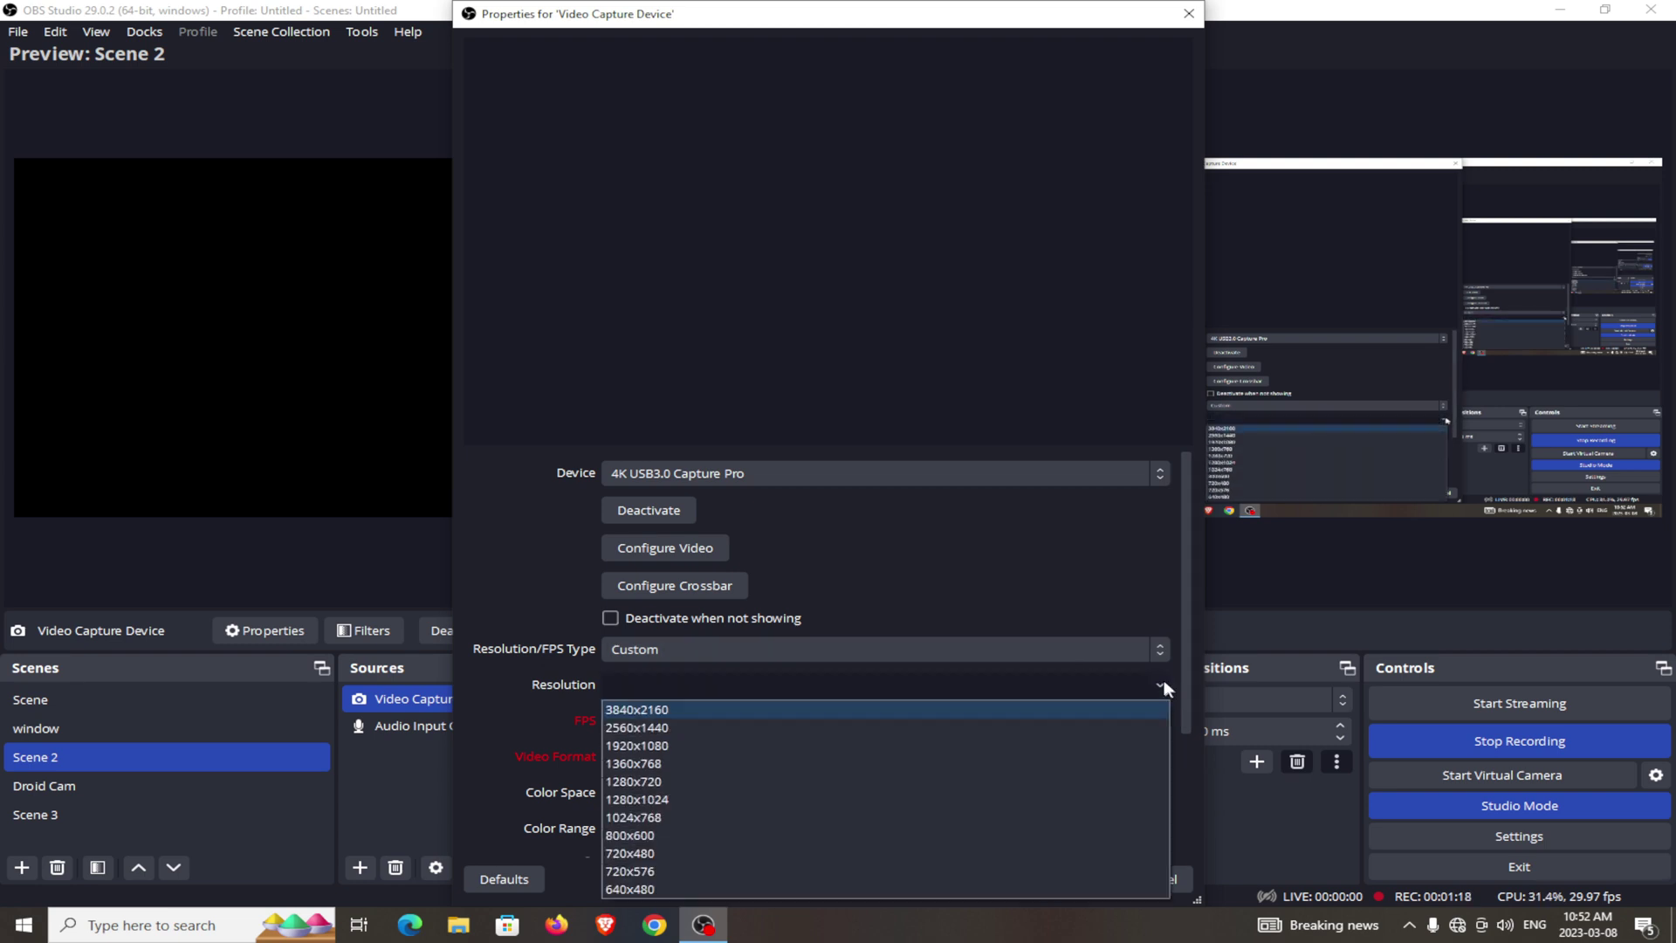
{"action": "left_click", "coordinate": [951, 709]}
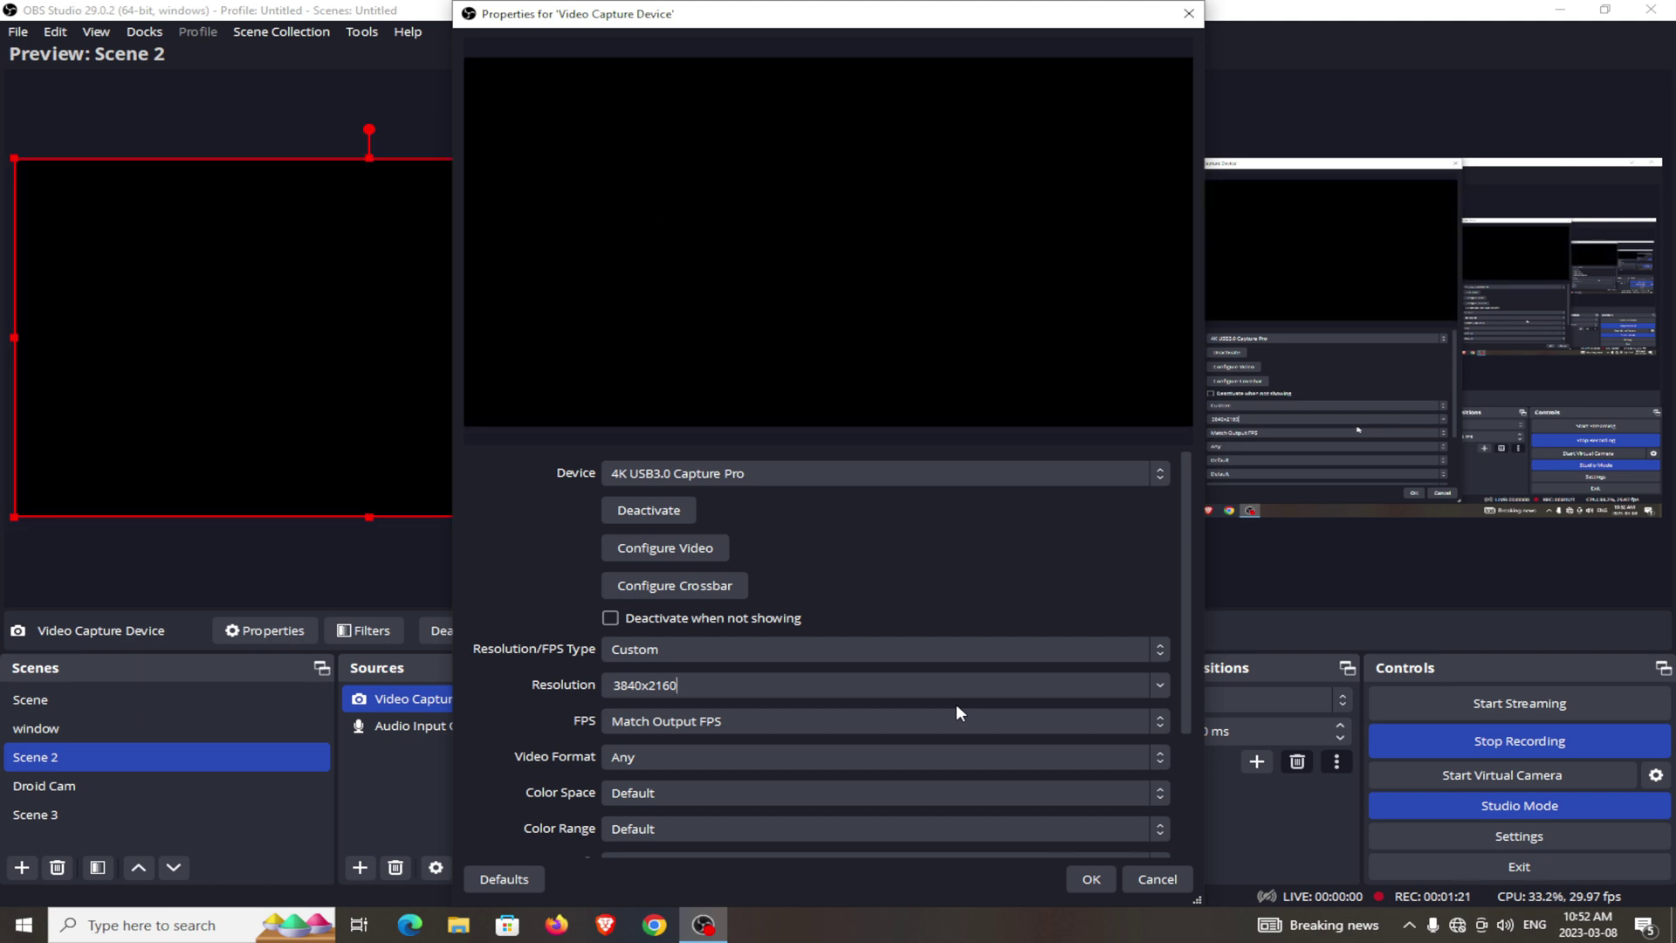
{"action": "left_click", "coordinate": [1158, 684]}
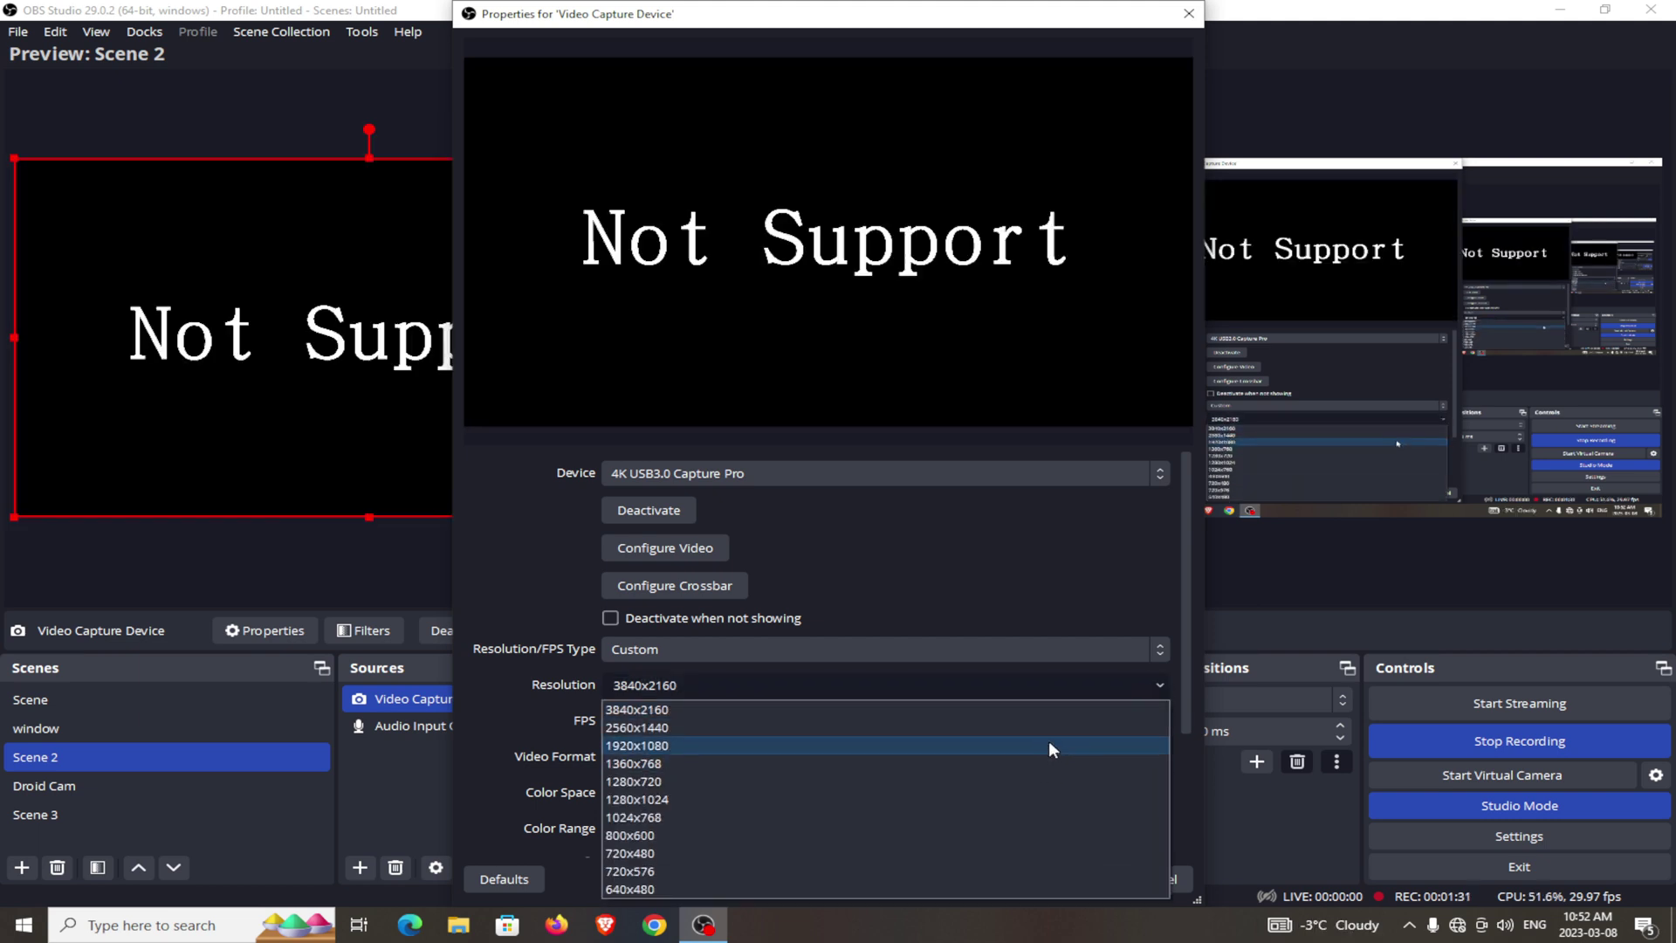
{"action": "left_click", "coordinate": [1049, 741]}
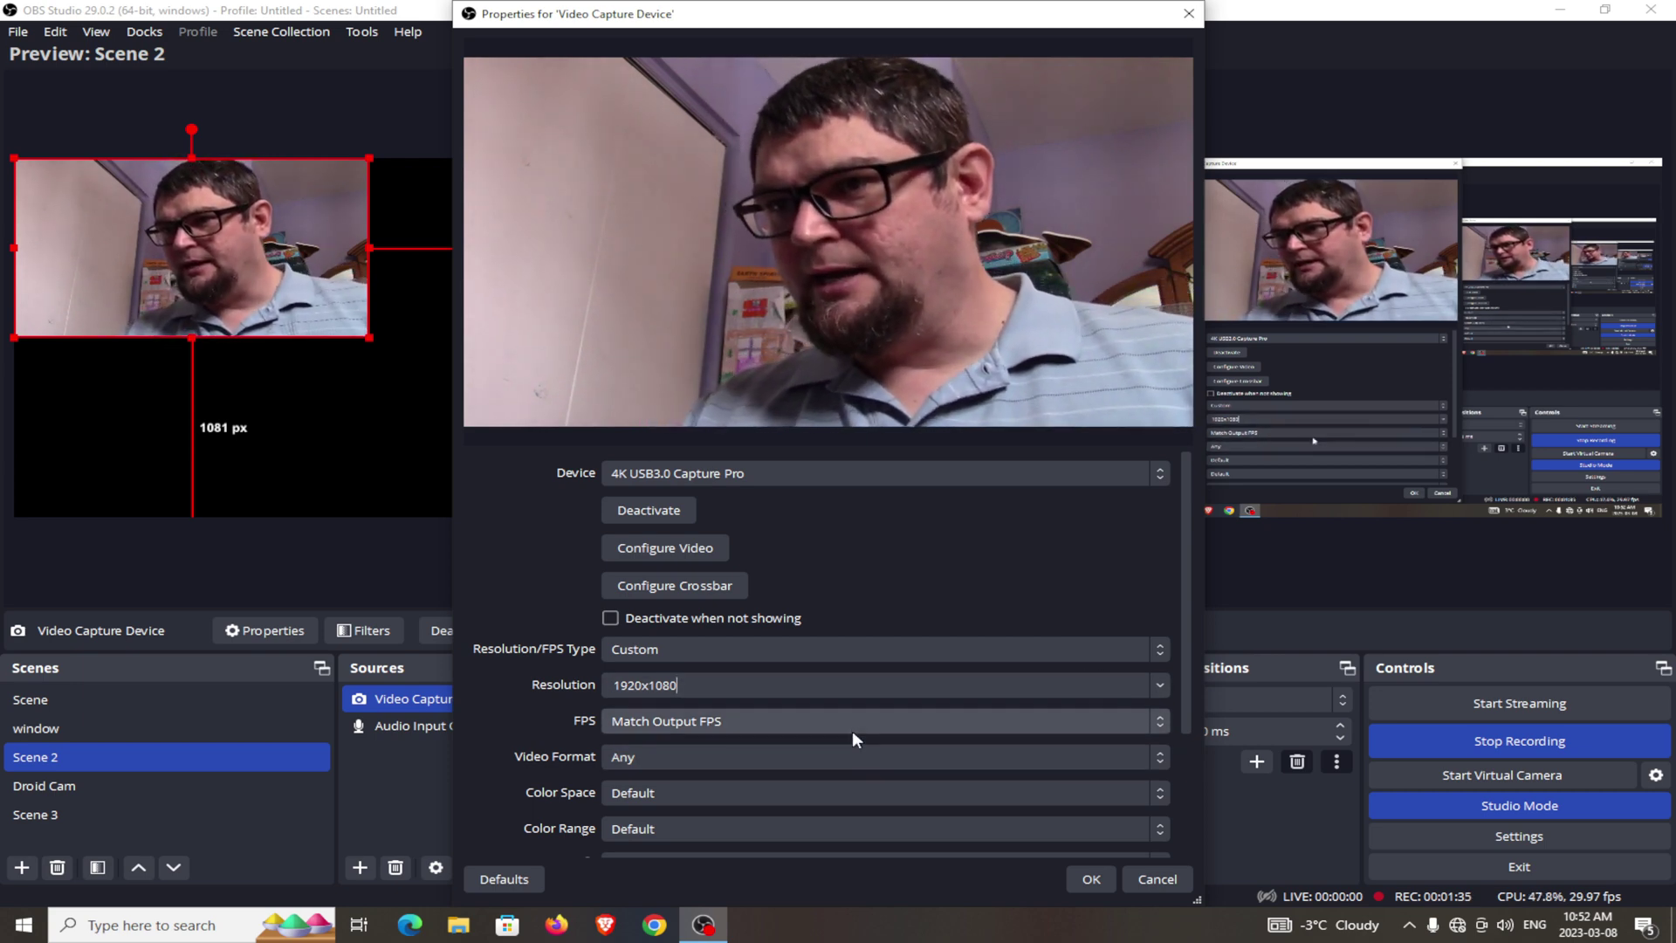
Set the frame rate to 29.97 NTSC, leaving Video Format on Any
{"action": "left_click", "coordinate": [853, 723]}
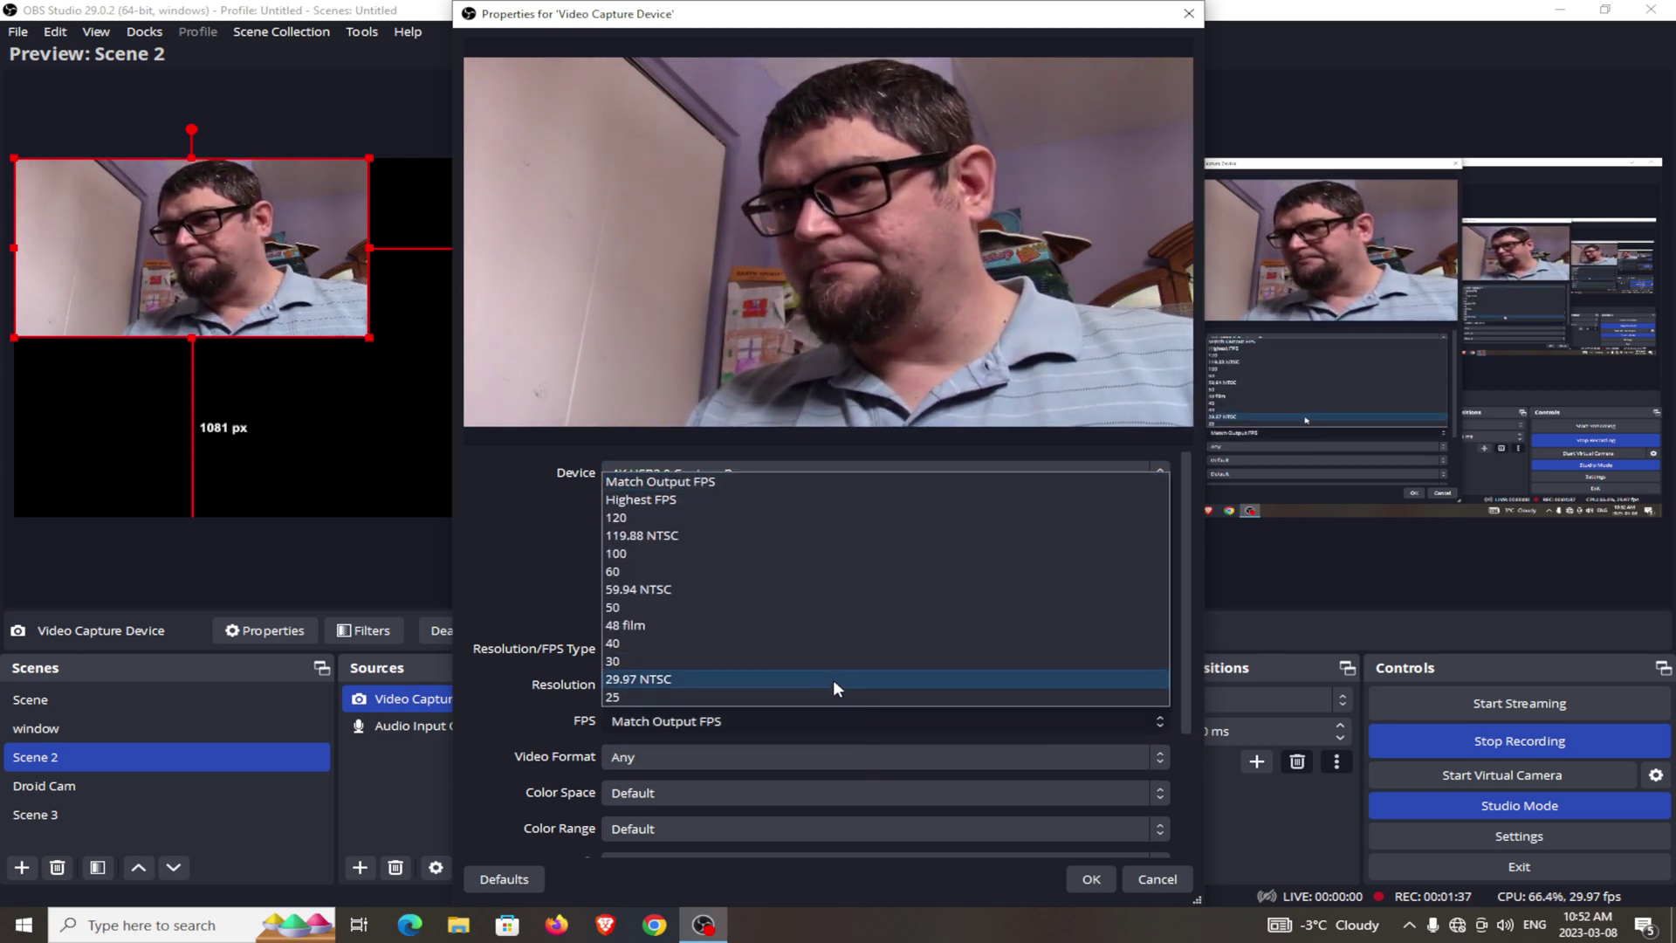
{"action": "left_click", "coordinate": [833, 679]}
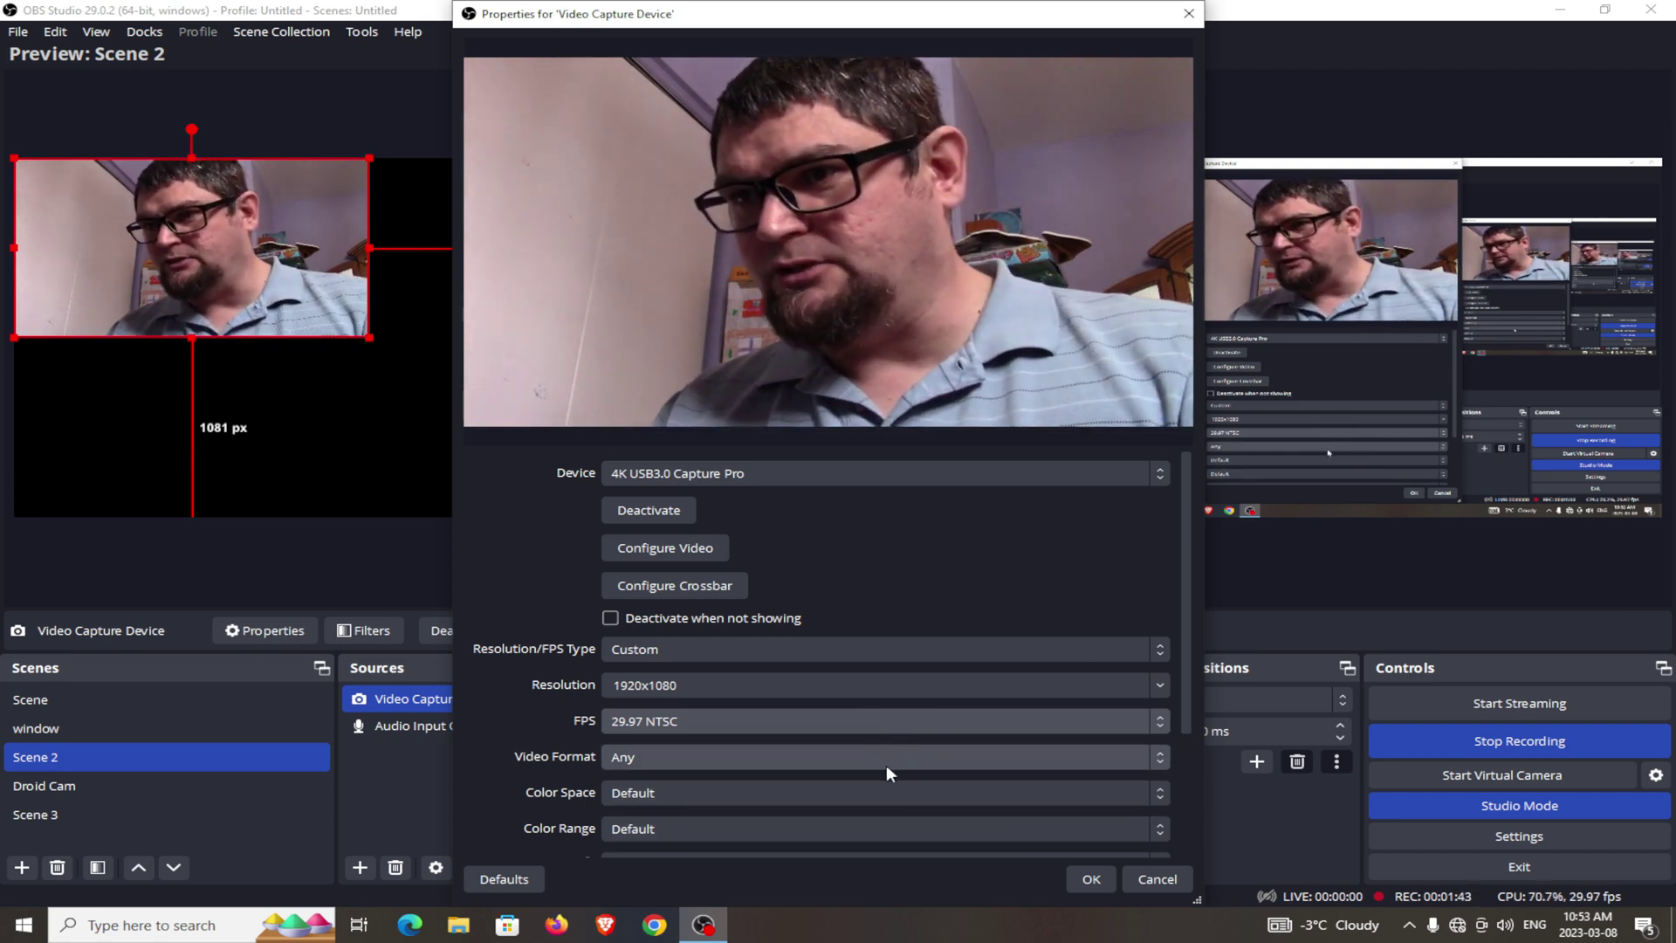
{"action": "left_click", "coordinate": [884, 757]}
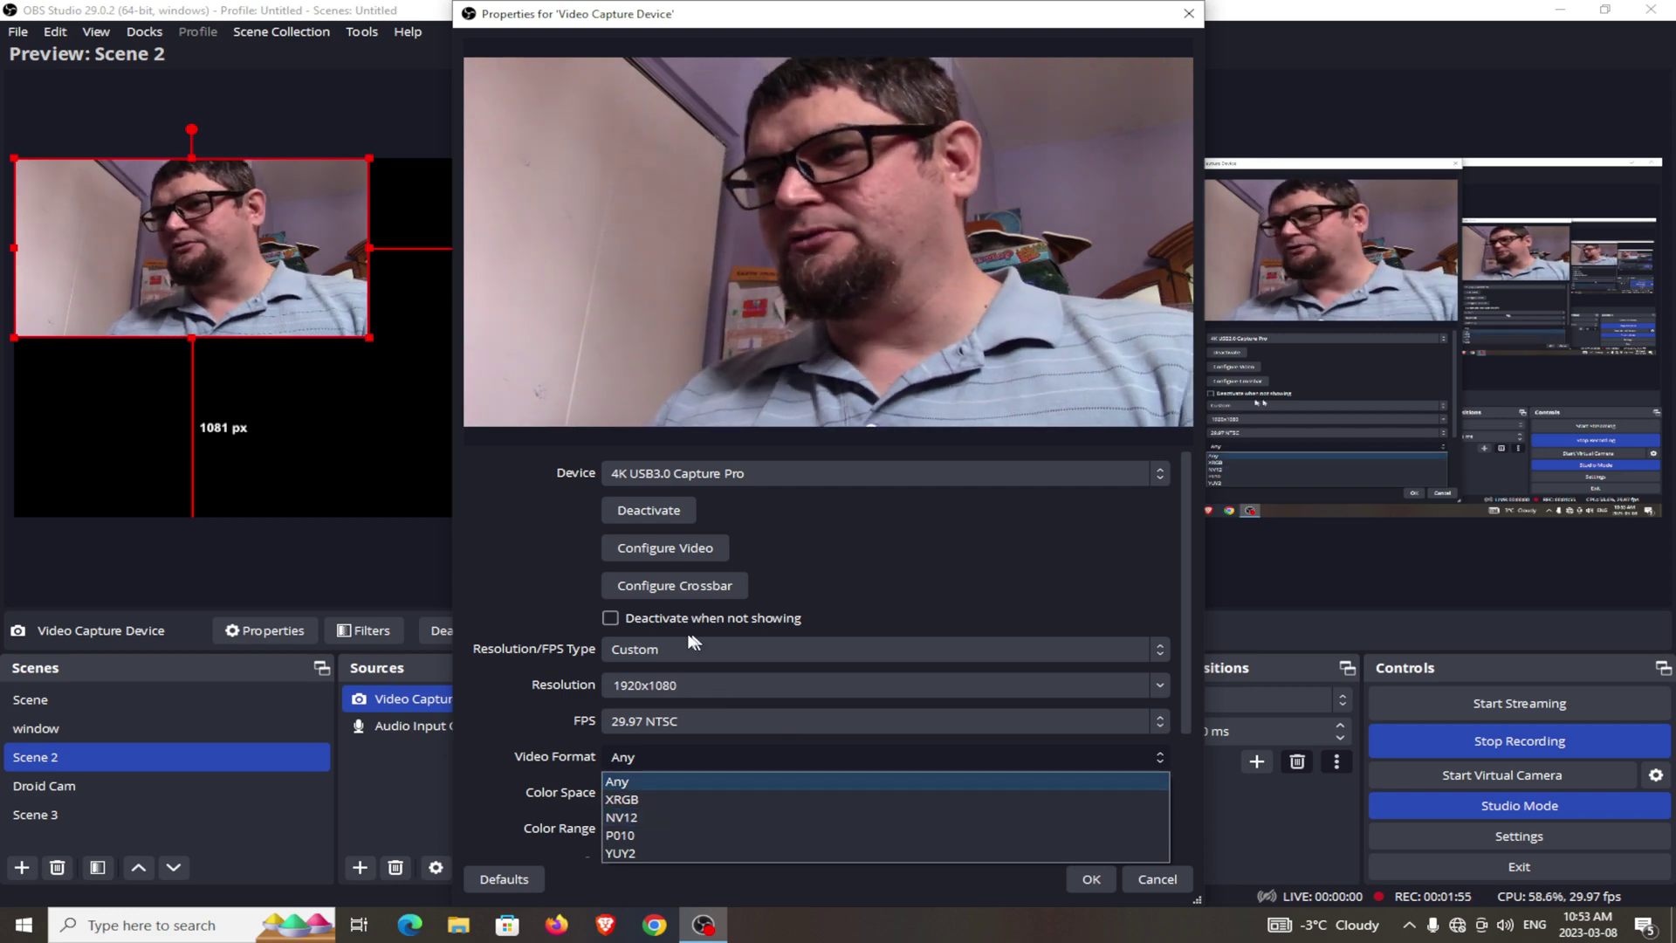
{"action": "left_click", "coordinate": [532, 587]}
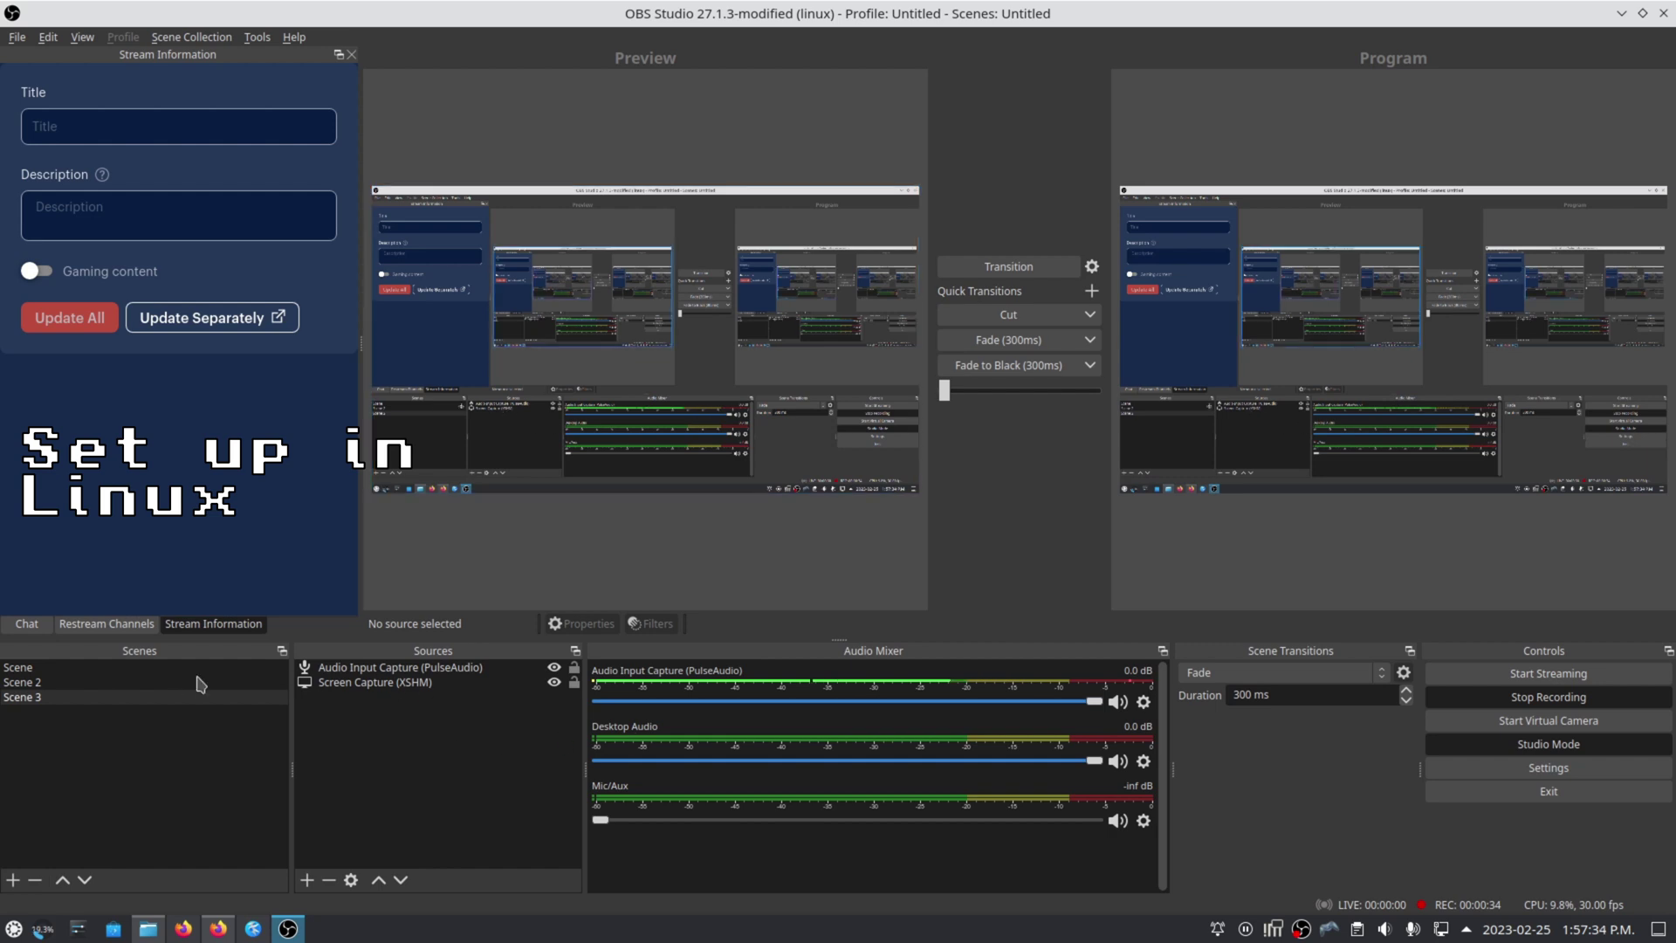
Add a scene named '4K Capture' and give it an Audio Input Capture (PulseAudio) source
{"action": "left_click", "coordinate": [93, 684]}
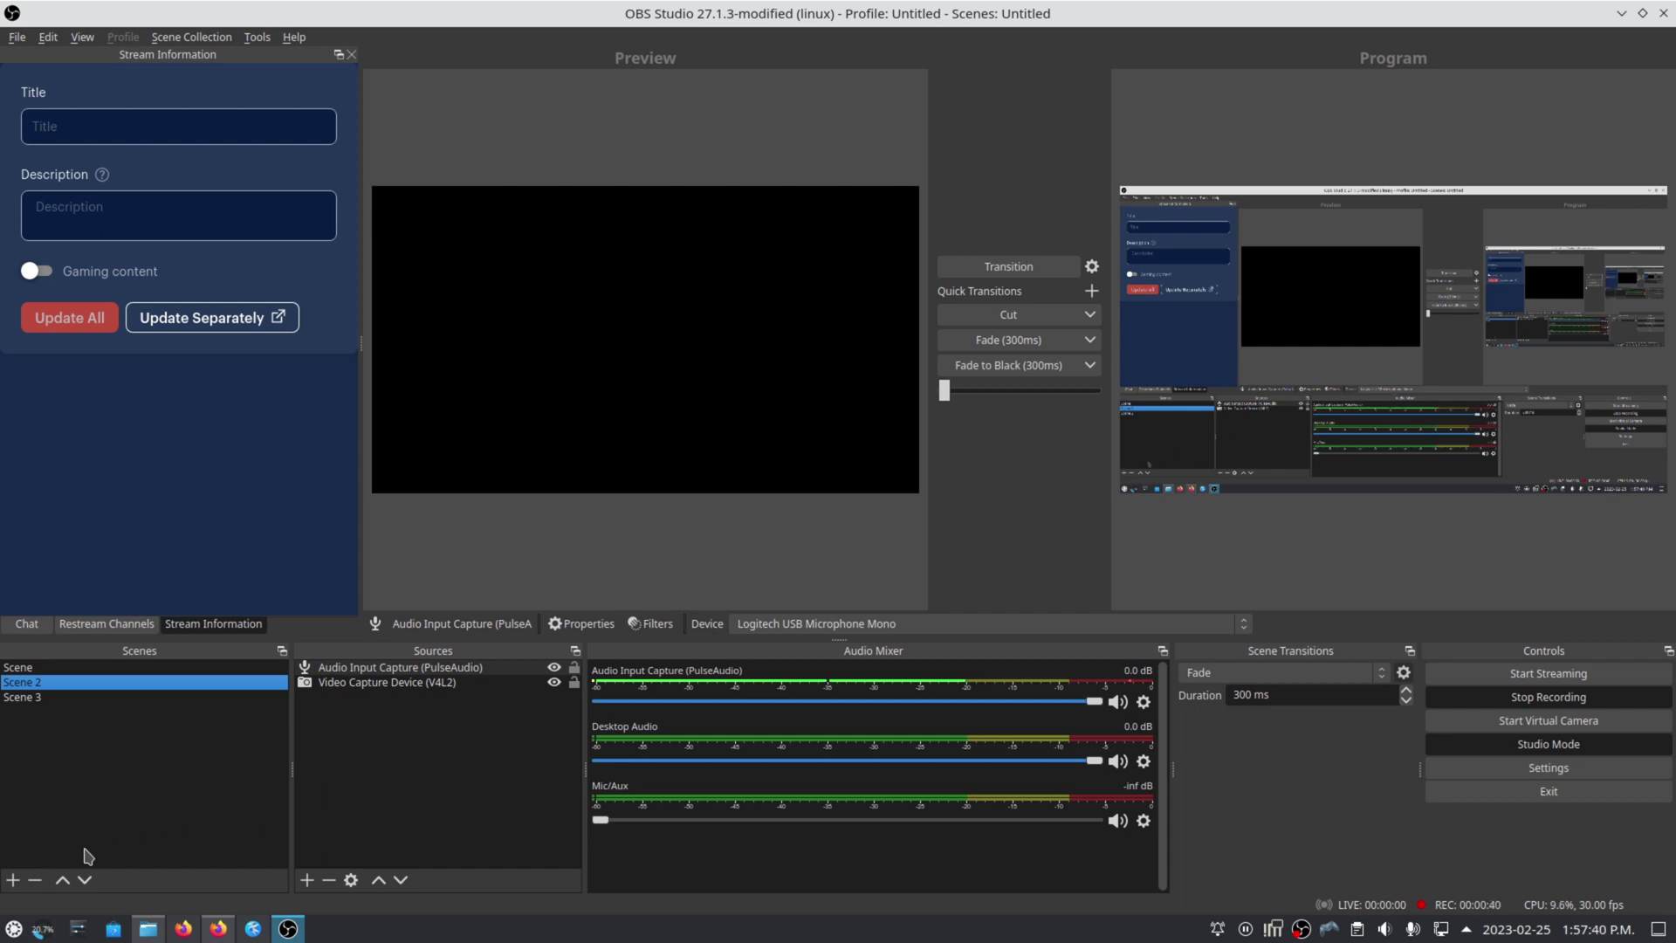
{"action": "left_click", "coordinate": [13, 880]}
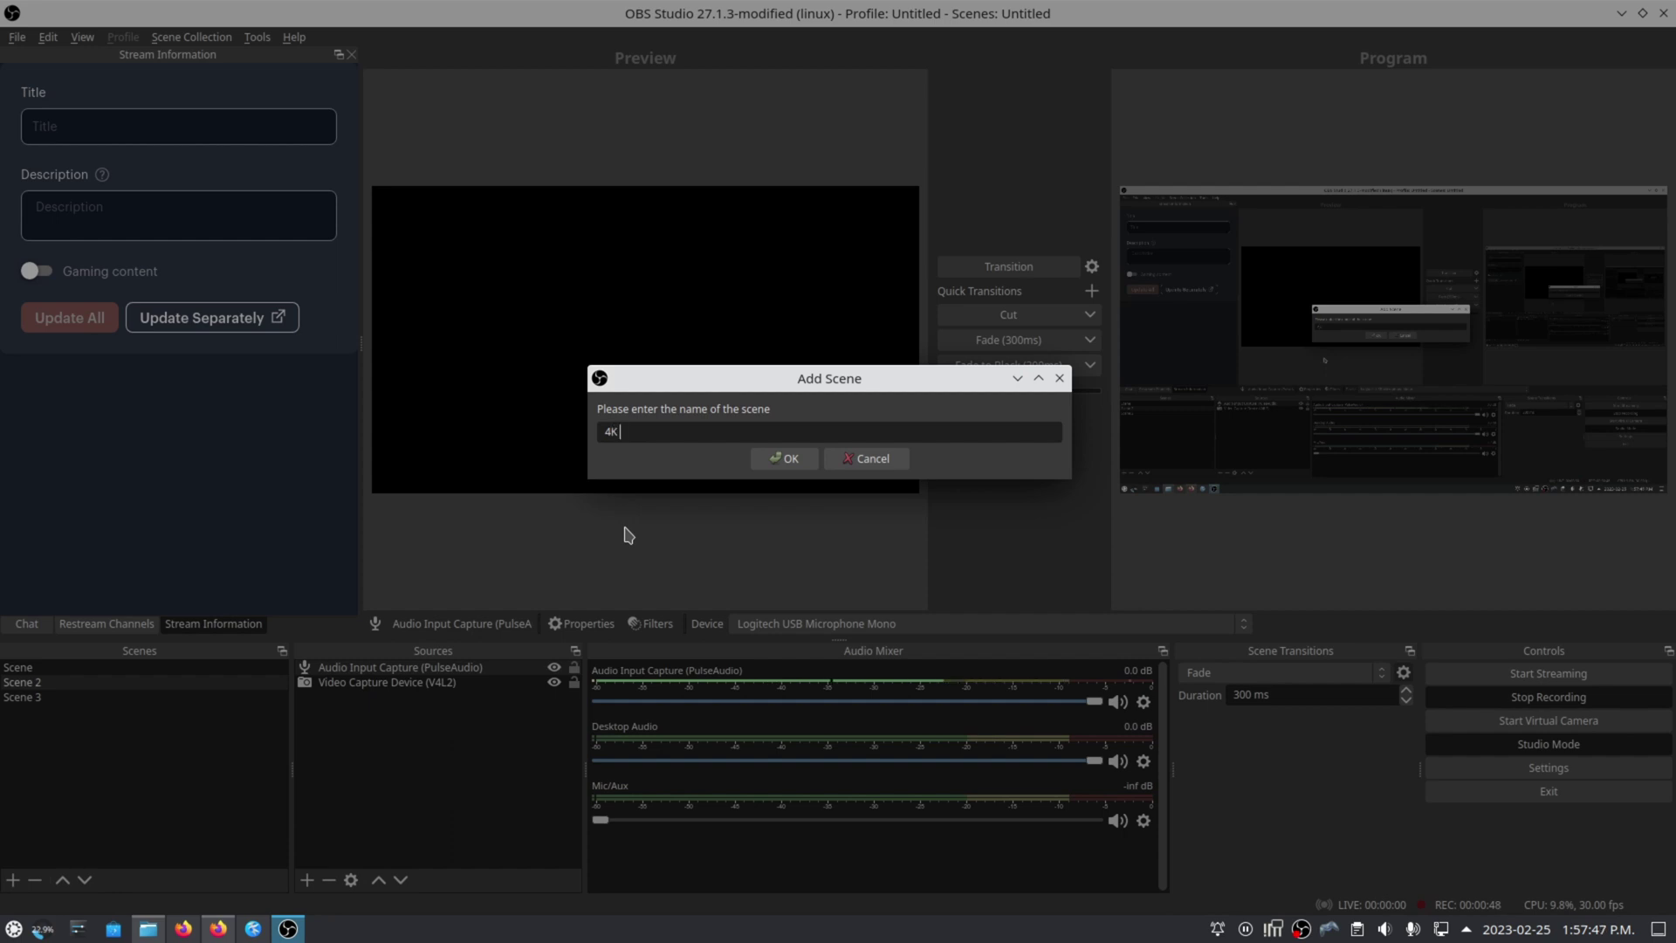
{"action": "key", "text": "Return"}
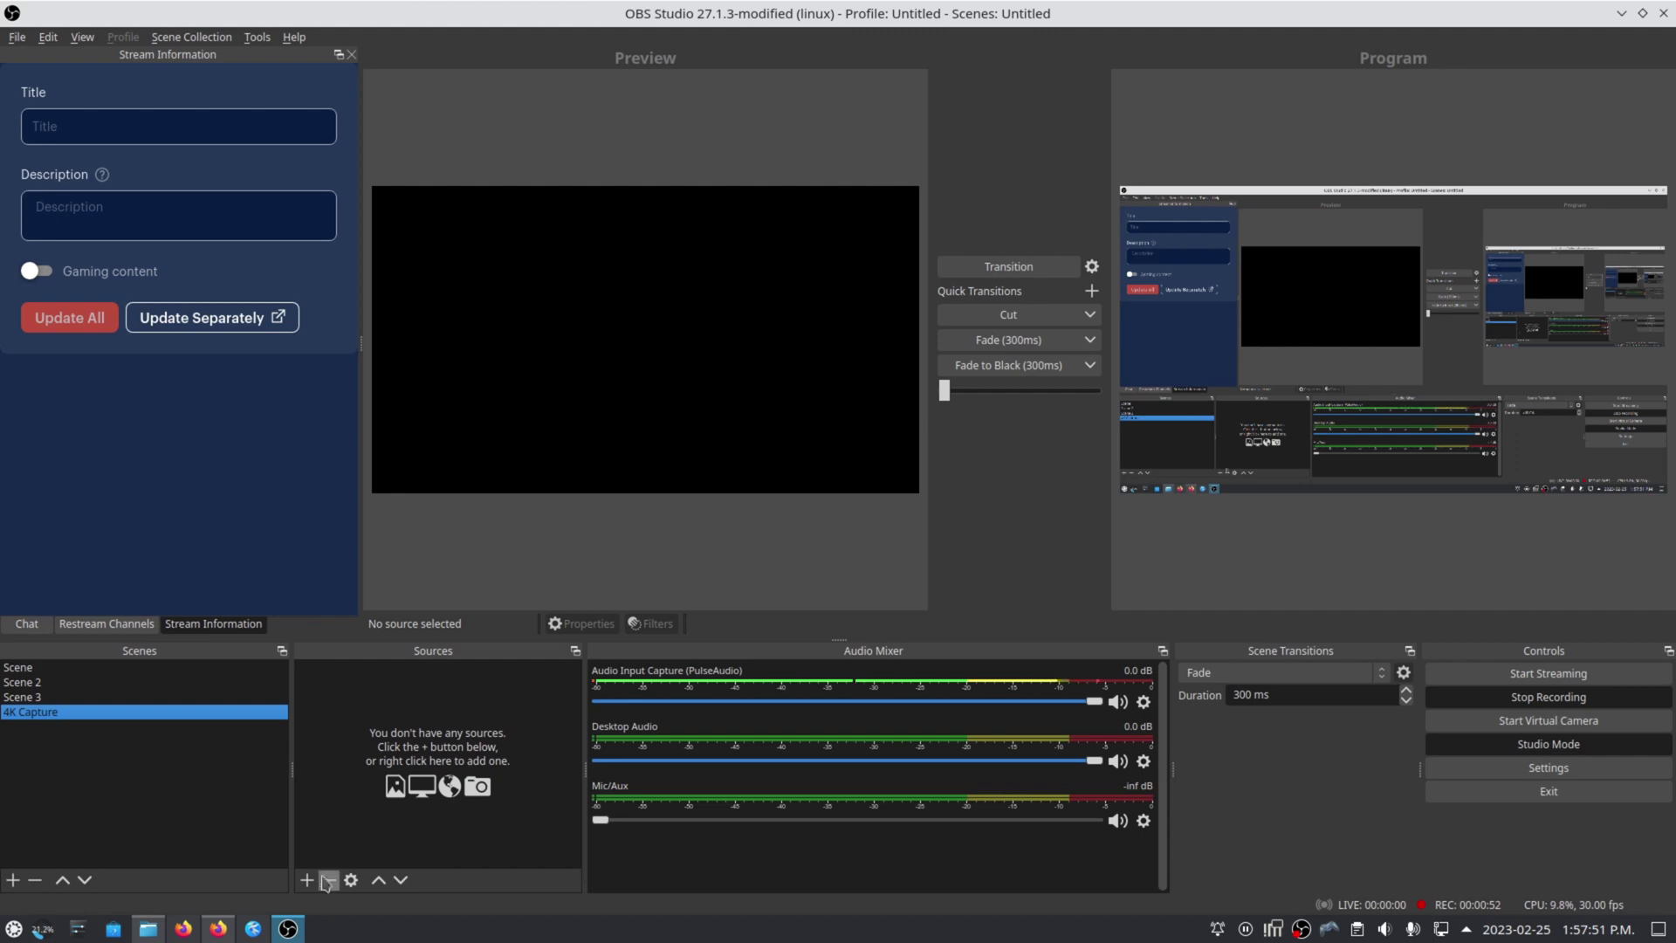
{"action": "right_click", "coordinate": [339, 789]}
{"action": "left_click", "coordinate": [376, 832]}
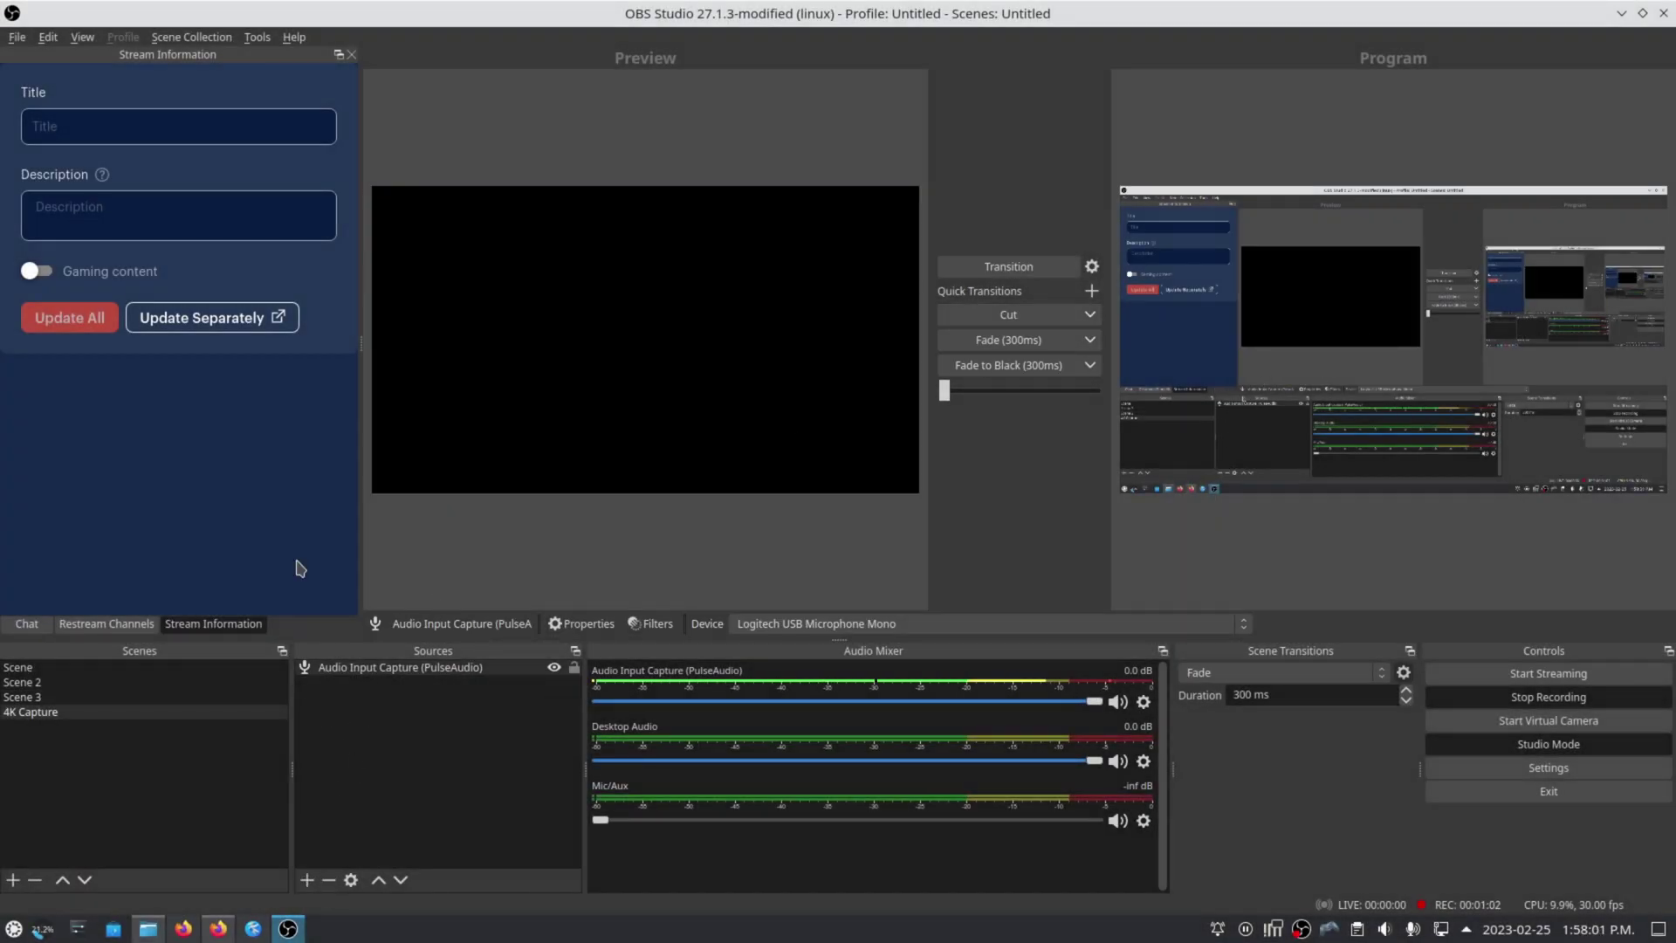
Add a Video Capture Device (V4L2) source using the 4K USB3.0 Capture Pro device
{"action": "left_click", "coordinate": [307, 880]}
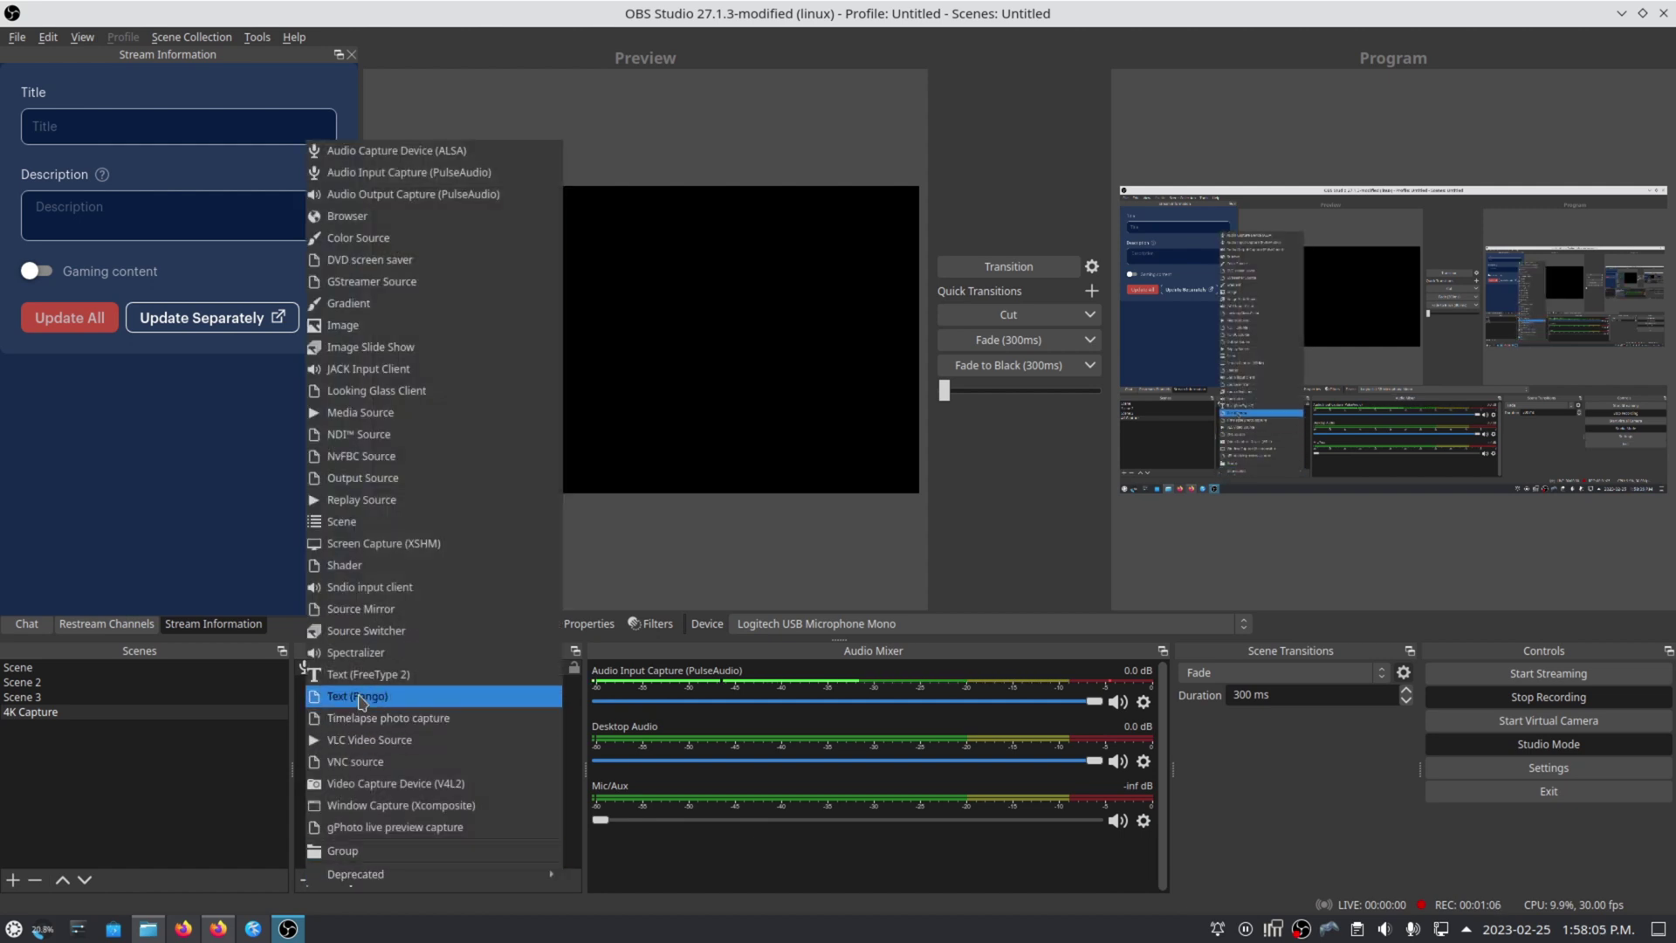
{"action": "left_click", "coordinate": [381, 783]}
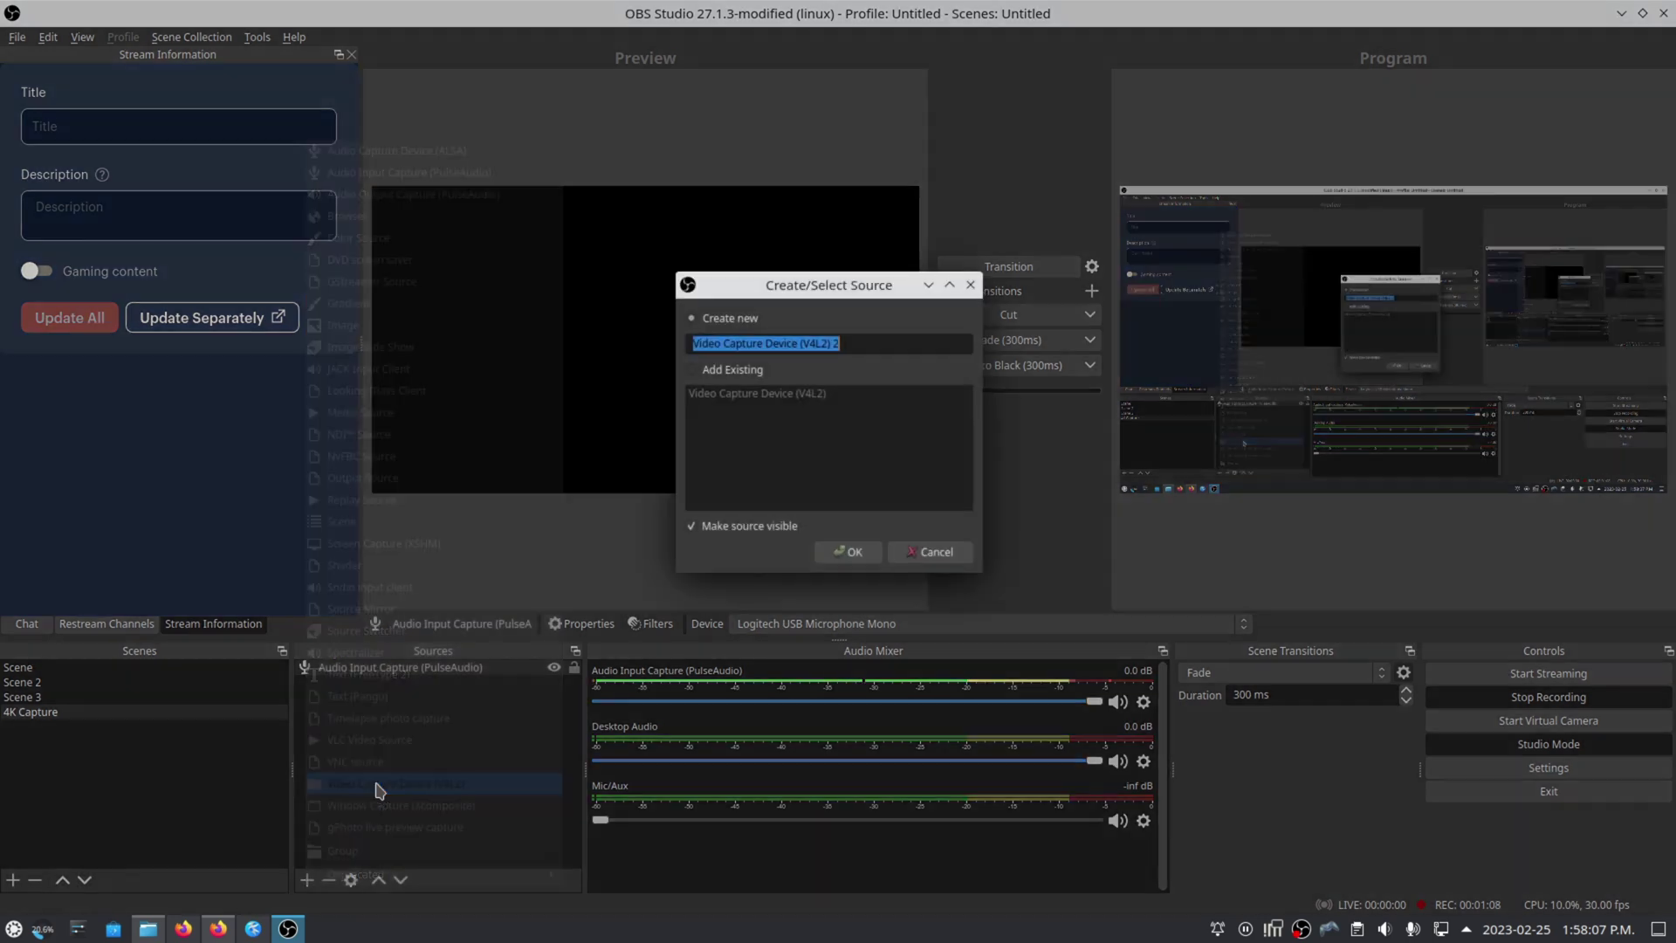
{"action": "left_click", "coordinate": [843, 550]}
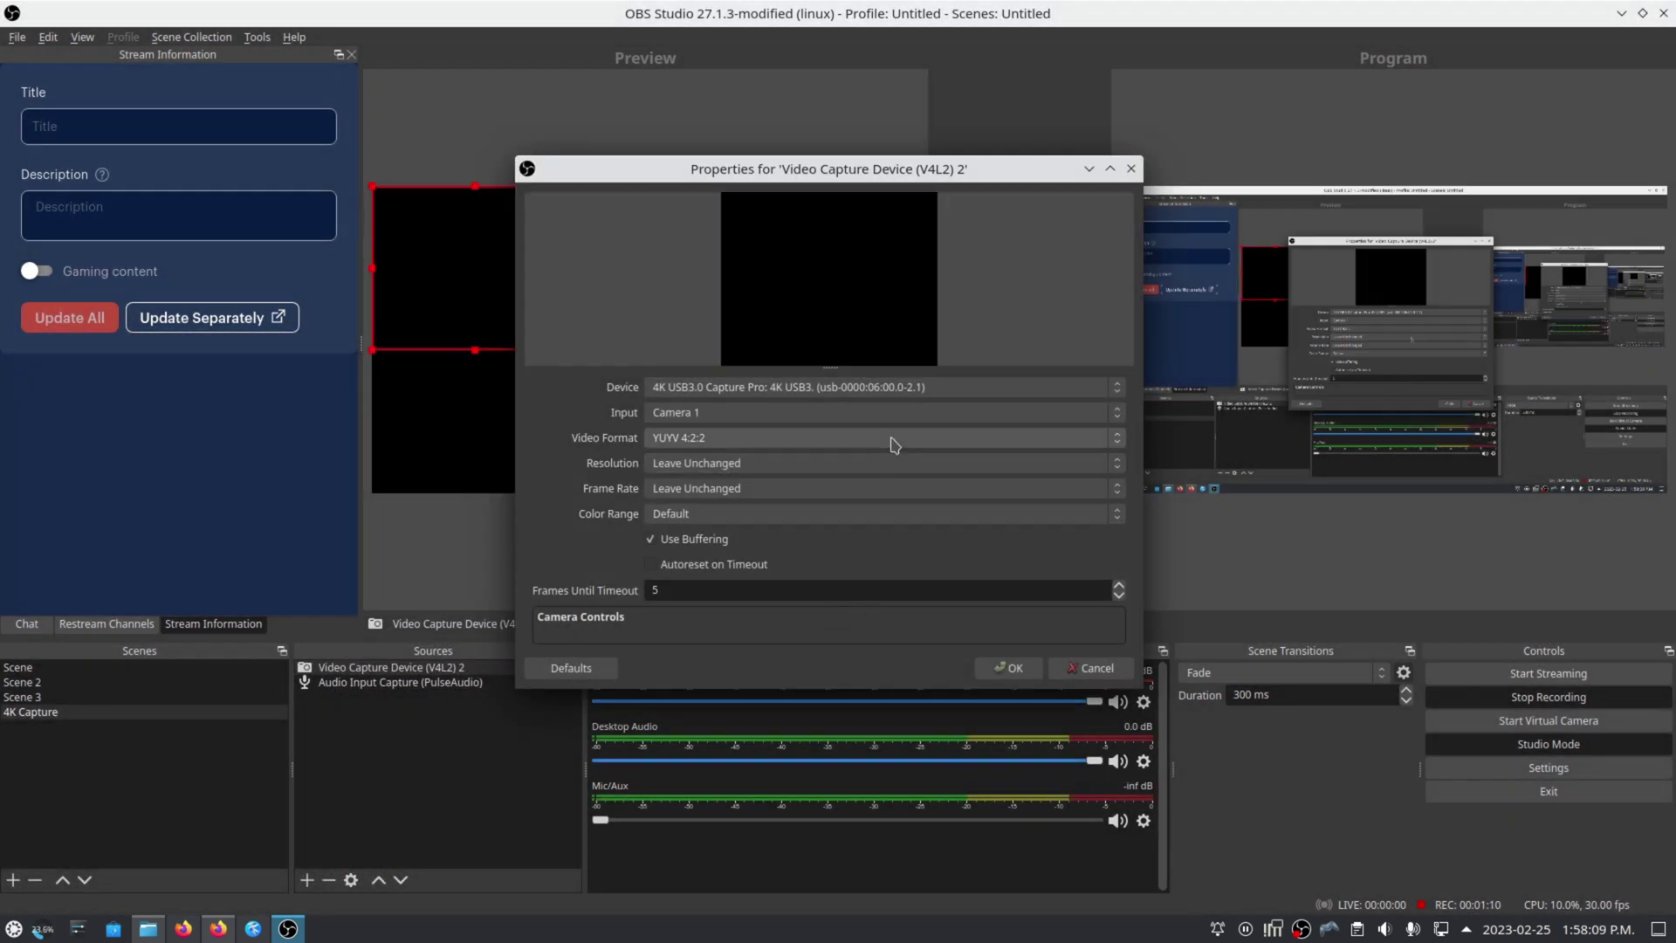
{"action": "left_click", "coordinate": [893, 389]}
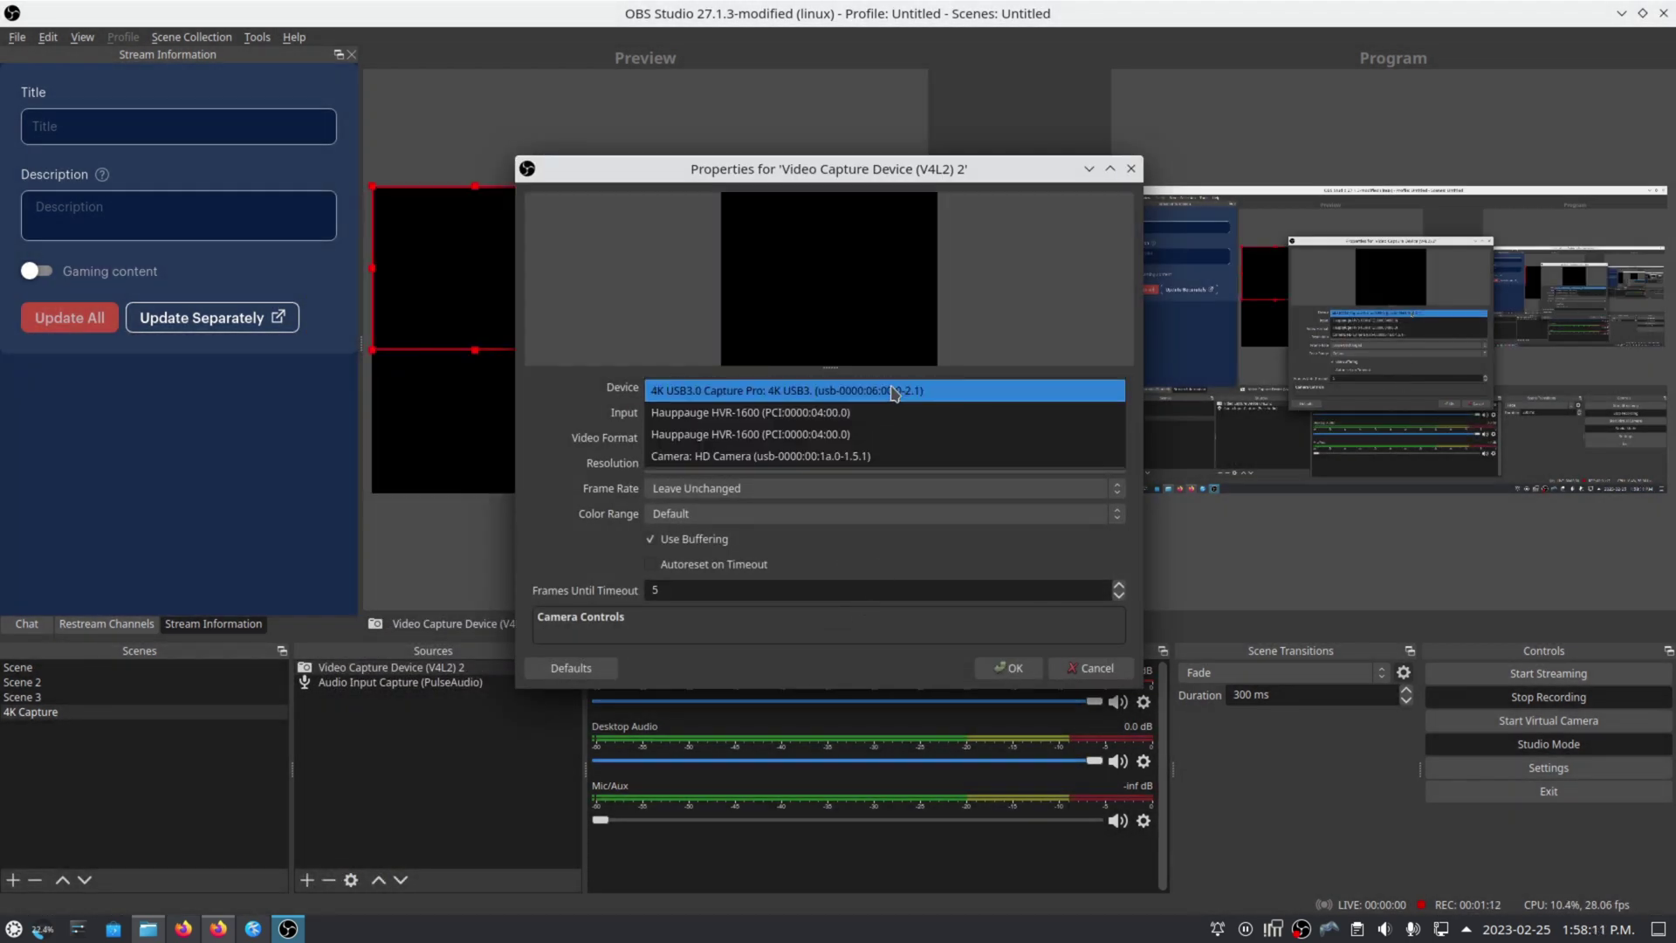
{"action": "left_click", "coordinate": [894, 391]}
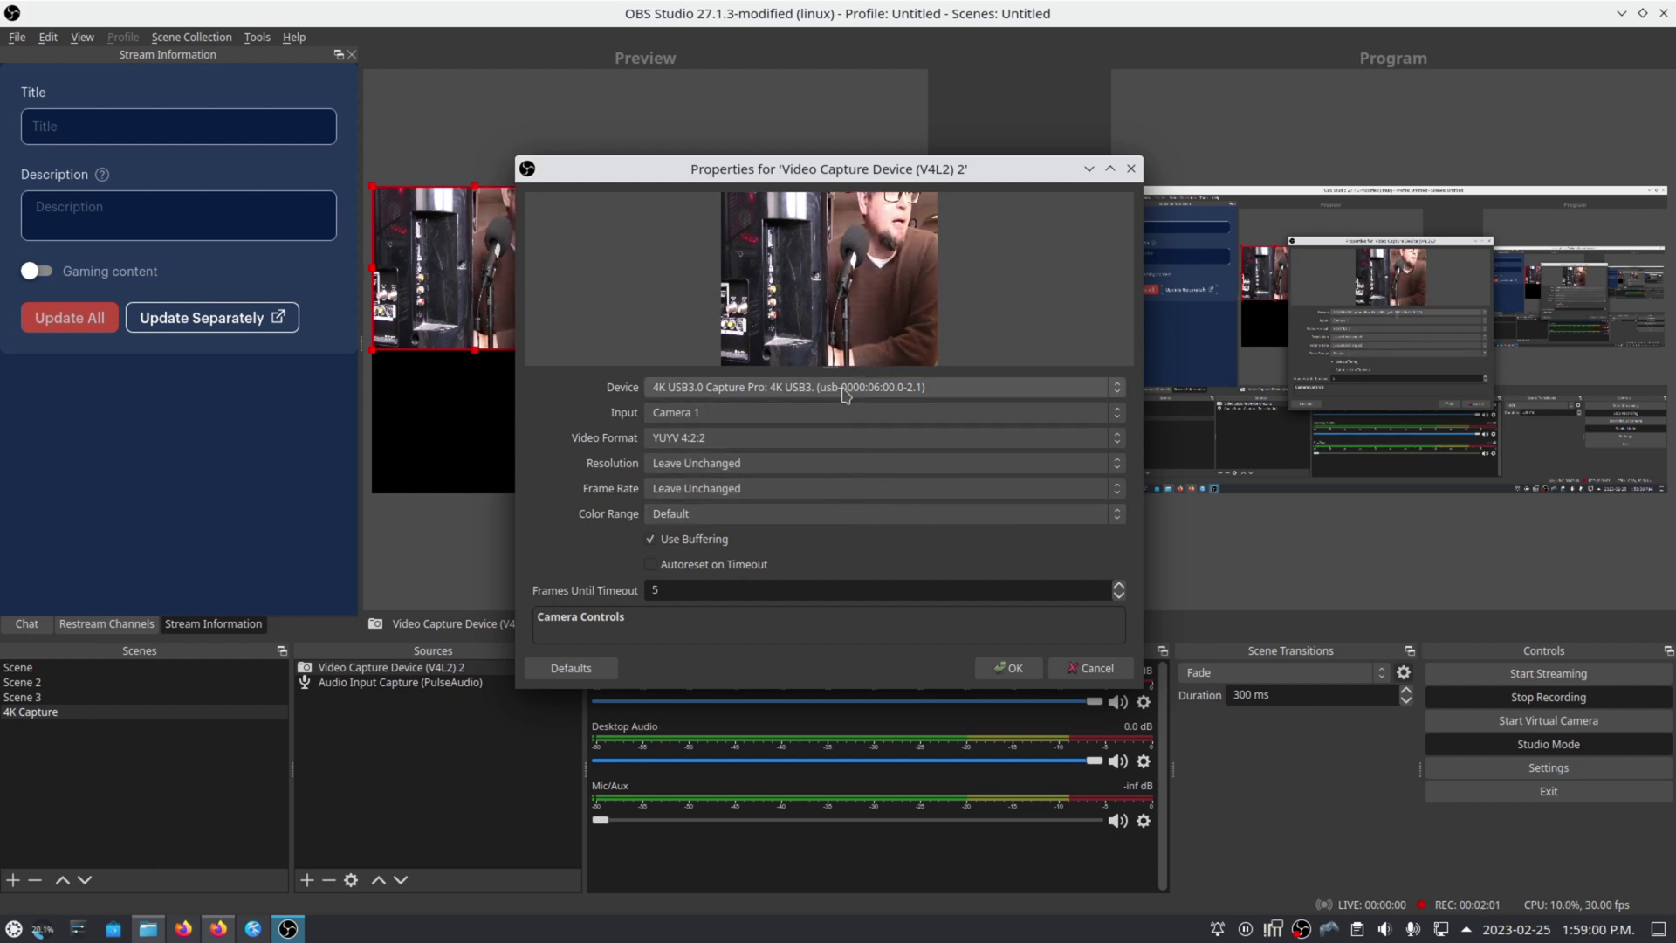
{"action": "left_click", "coordinate": [836, 447]}
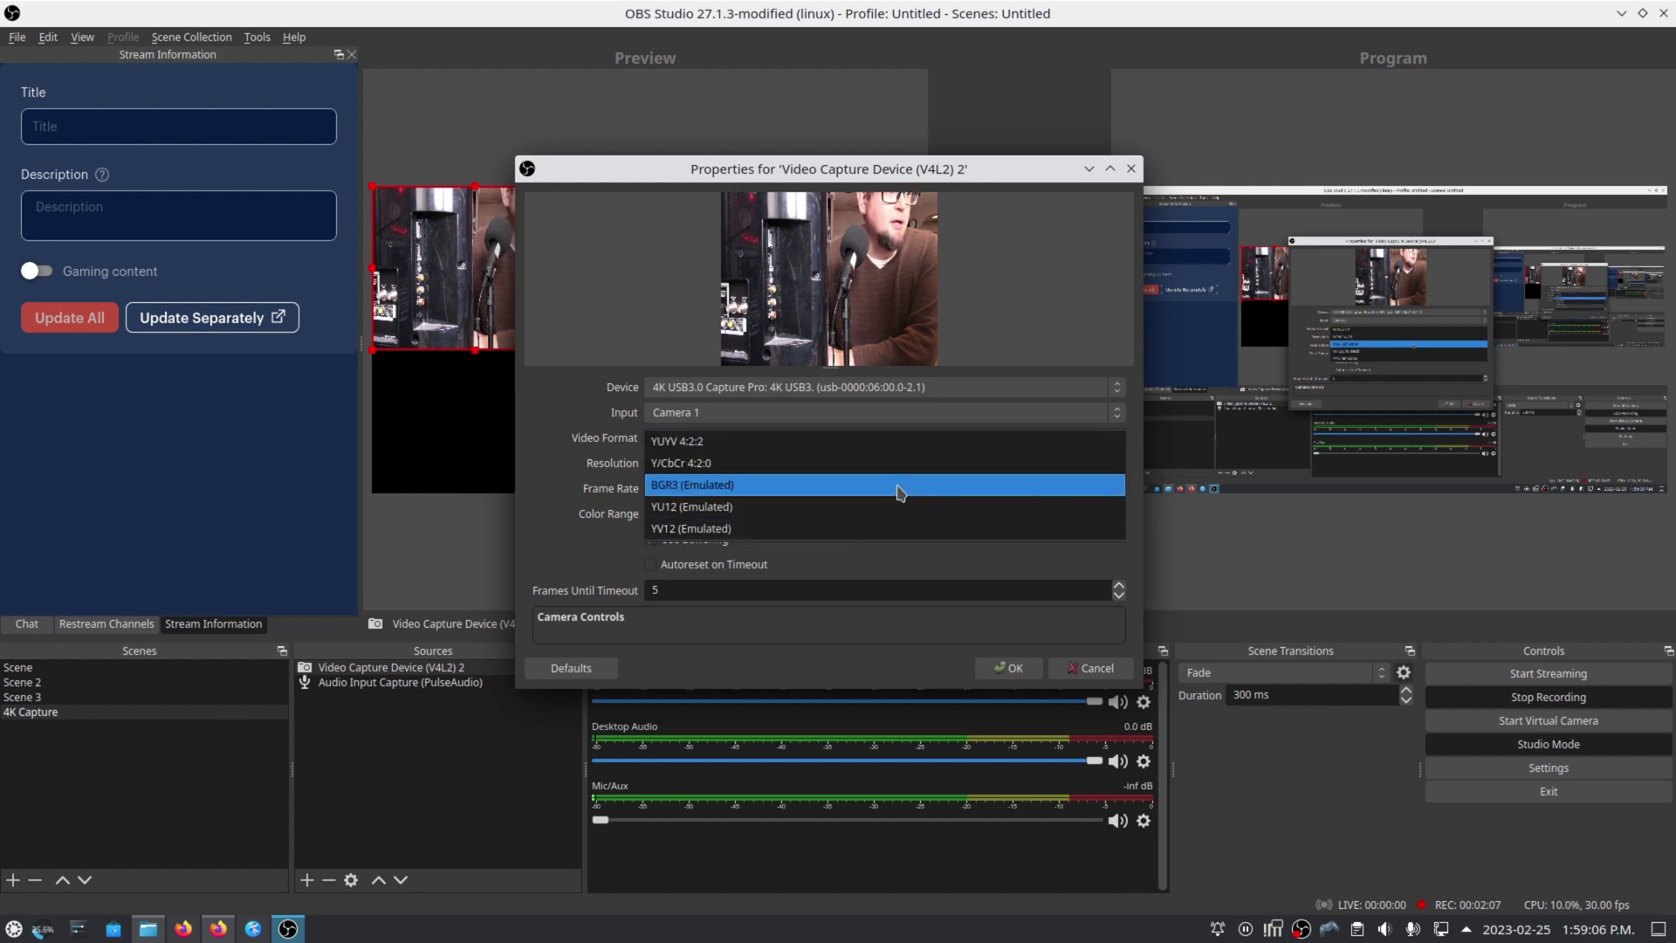
Keep YUYV 4:2:2 format, set resolution to 1920x1080, and apply the properties
{"action": "left_click", "coordinate": [574, 495]}
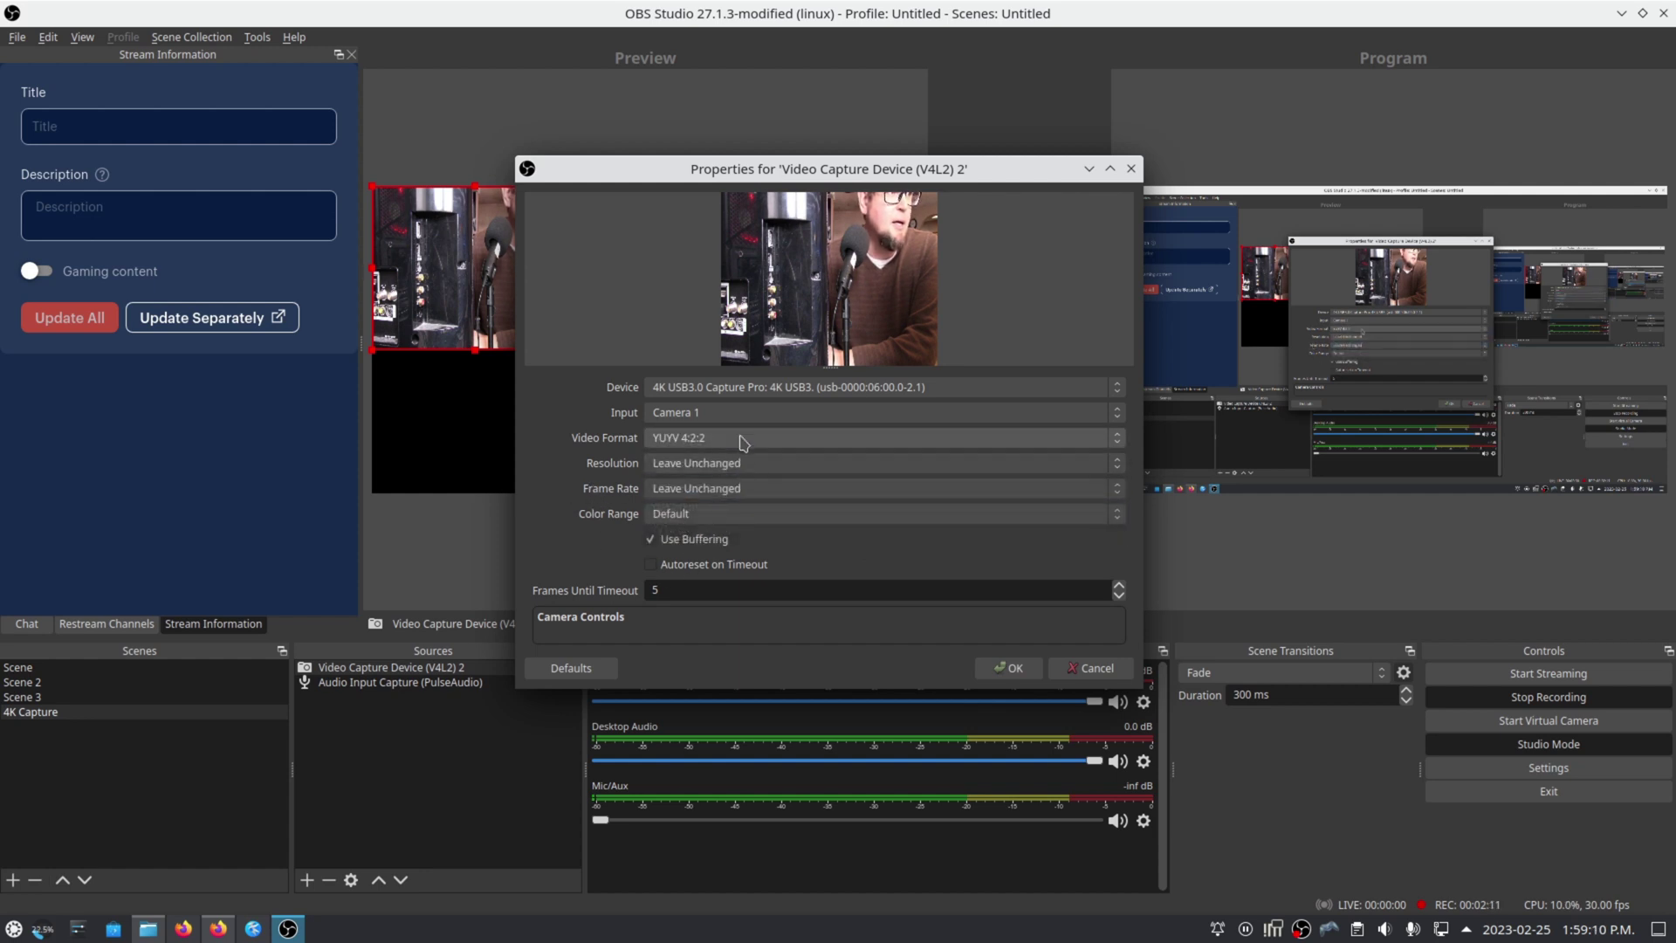
{"action": "left_click", "coordinate": [749, 466]}
{"action": "left_click", "coordinate": [751, 489]}
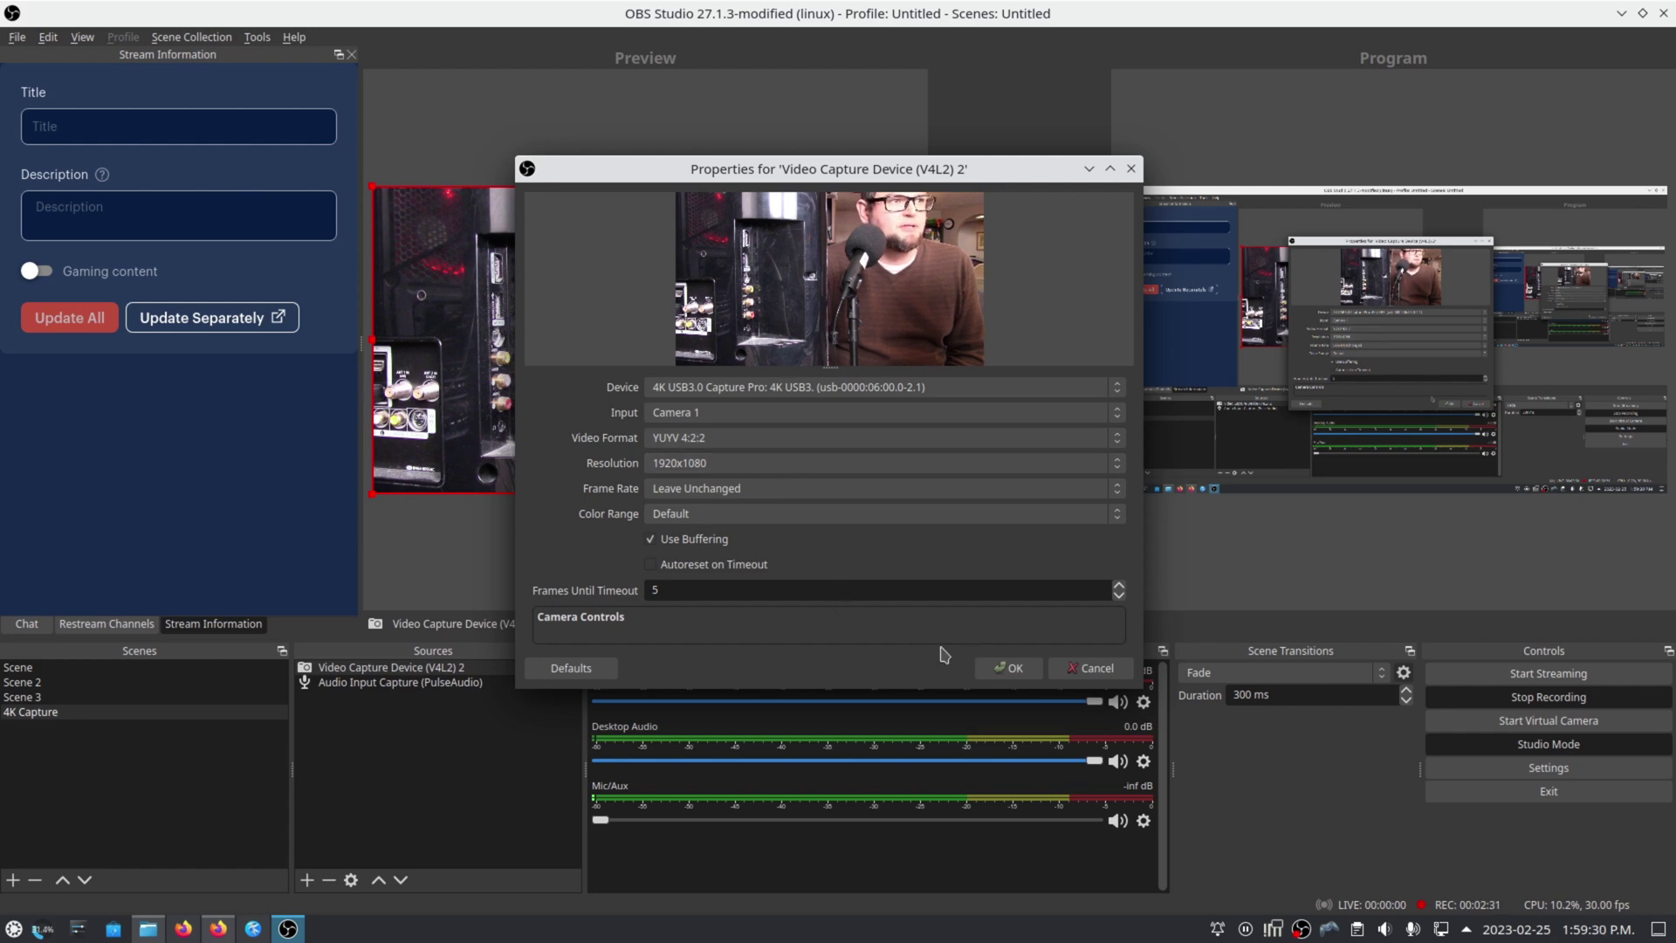
{"action": "left_click", "coordinate": [1006, 672]}
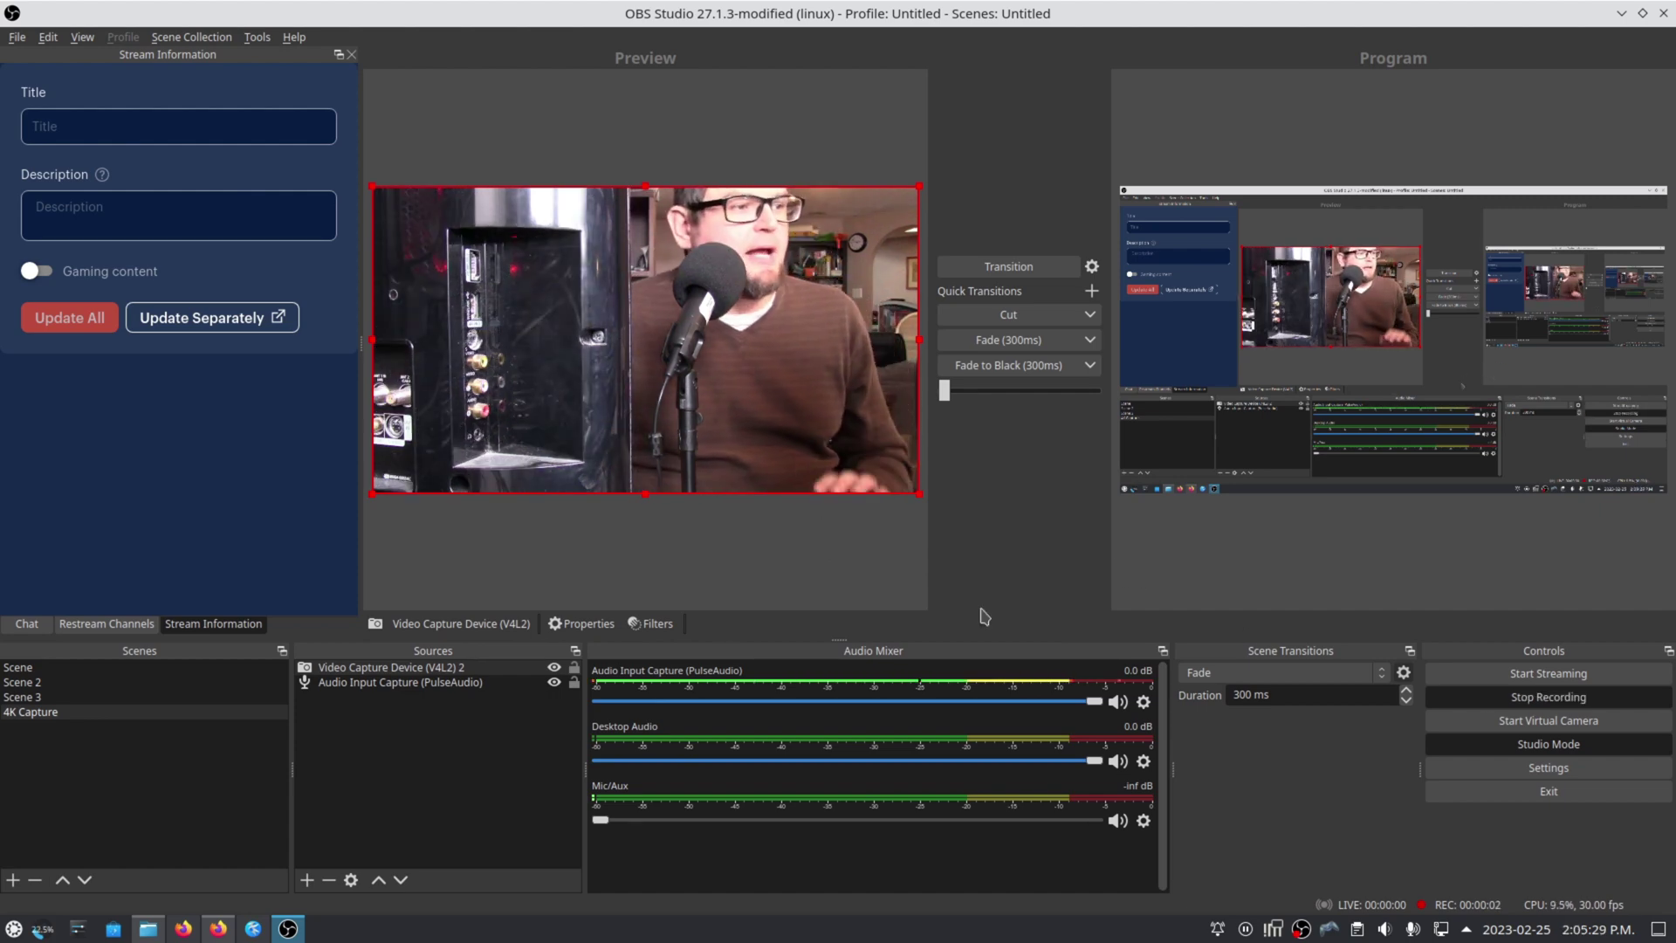
Reopen Video Capture Device (V4L2) 2 properties and open its Video Format list
{"action": "double_click", "coordinate": [393, 669]}
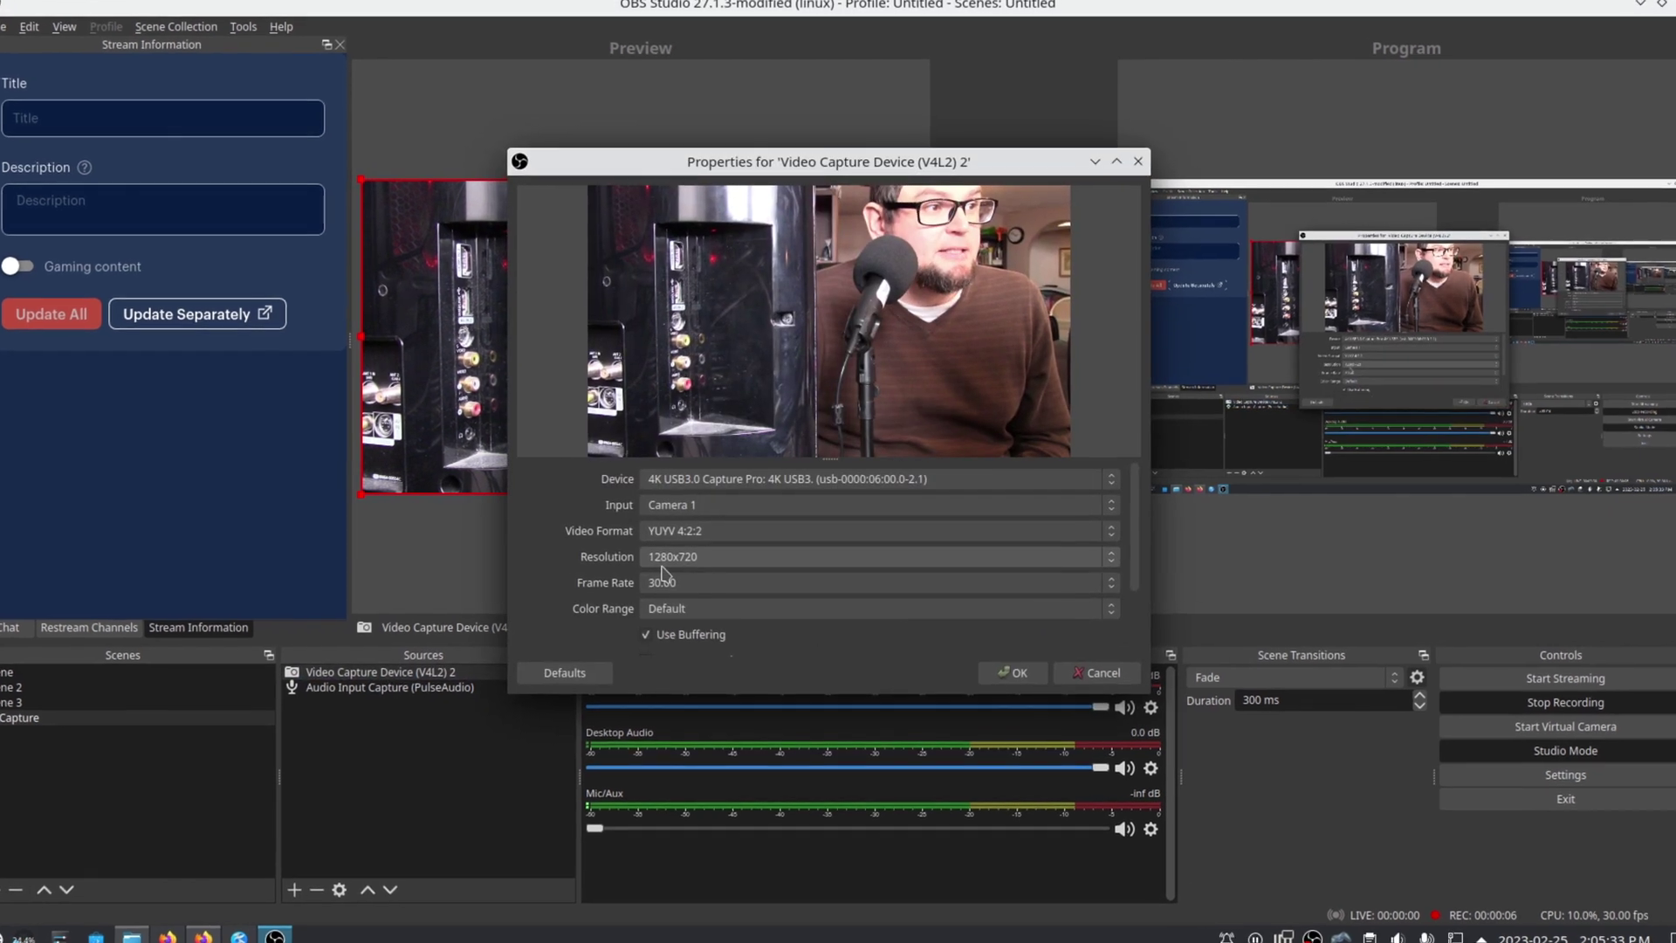
{"action": "left_click", "coordinate": [798, 535]}
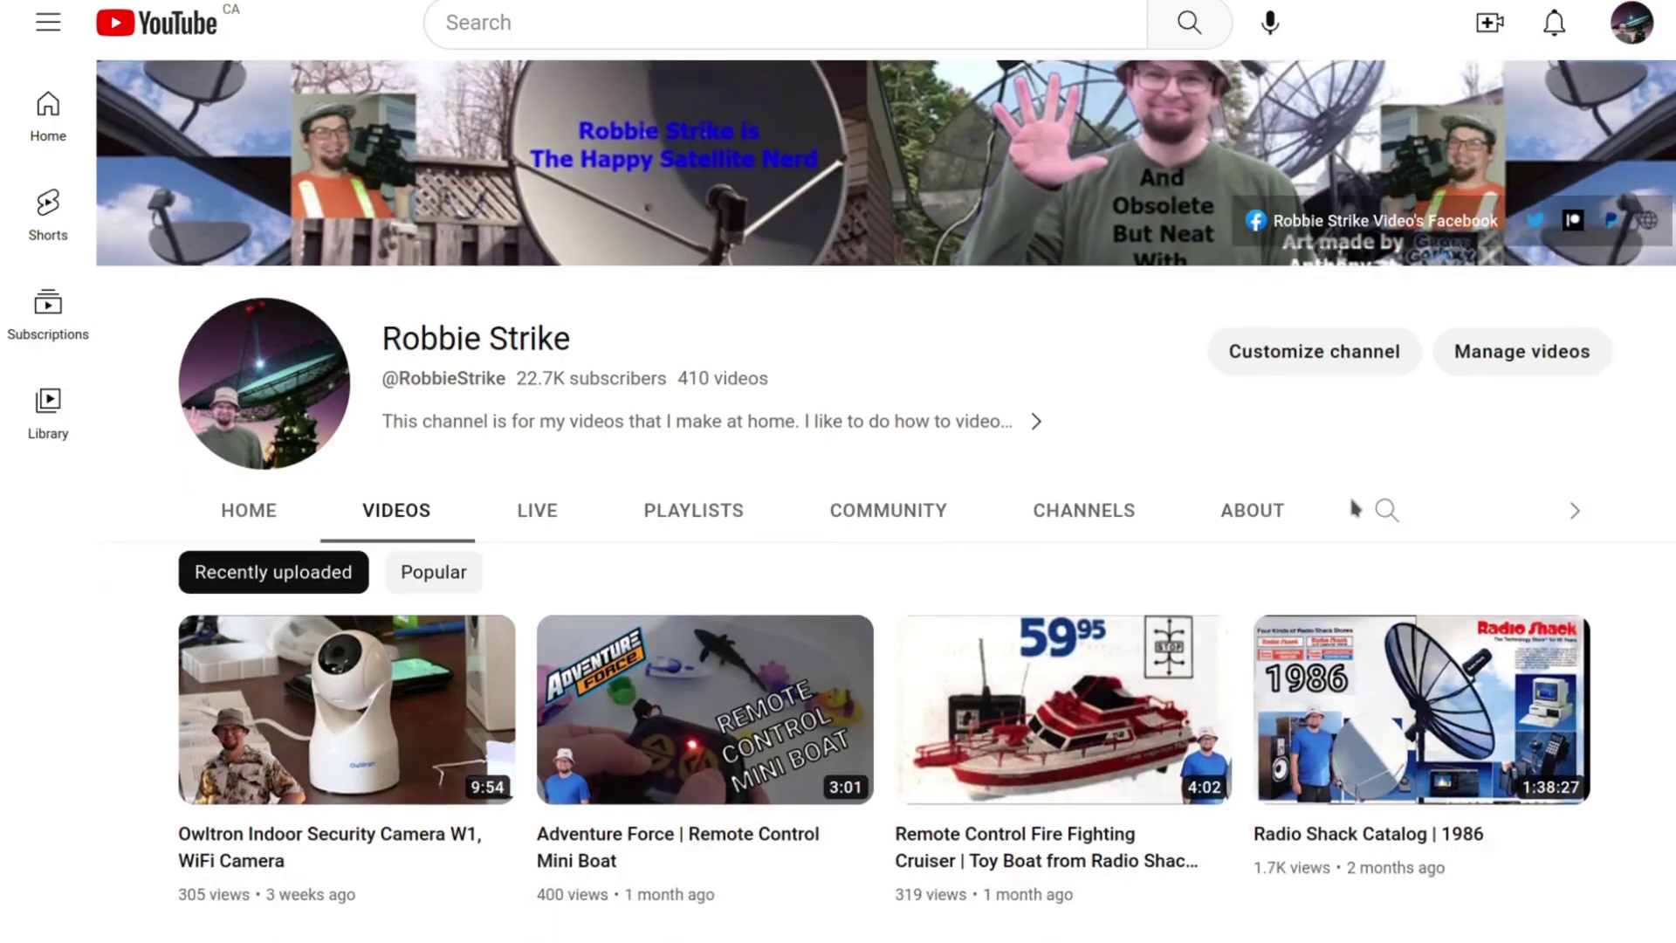
{"action": "scroll", "coordinate": [1352, 508], "scroll_direction": "down", "scroll_amount": 10}
{"action": "scroll", "coordinate": [1352, 508], "scroll_direction": "down", "scroll_amount": 5}
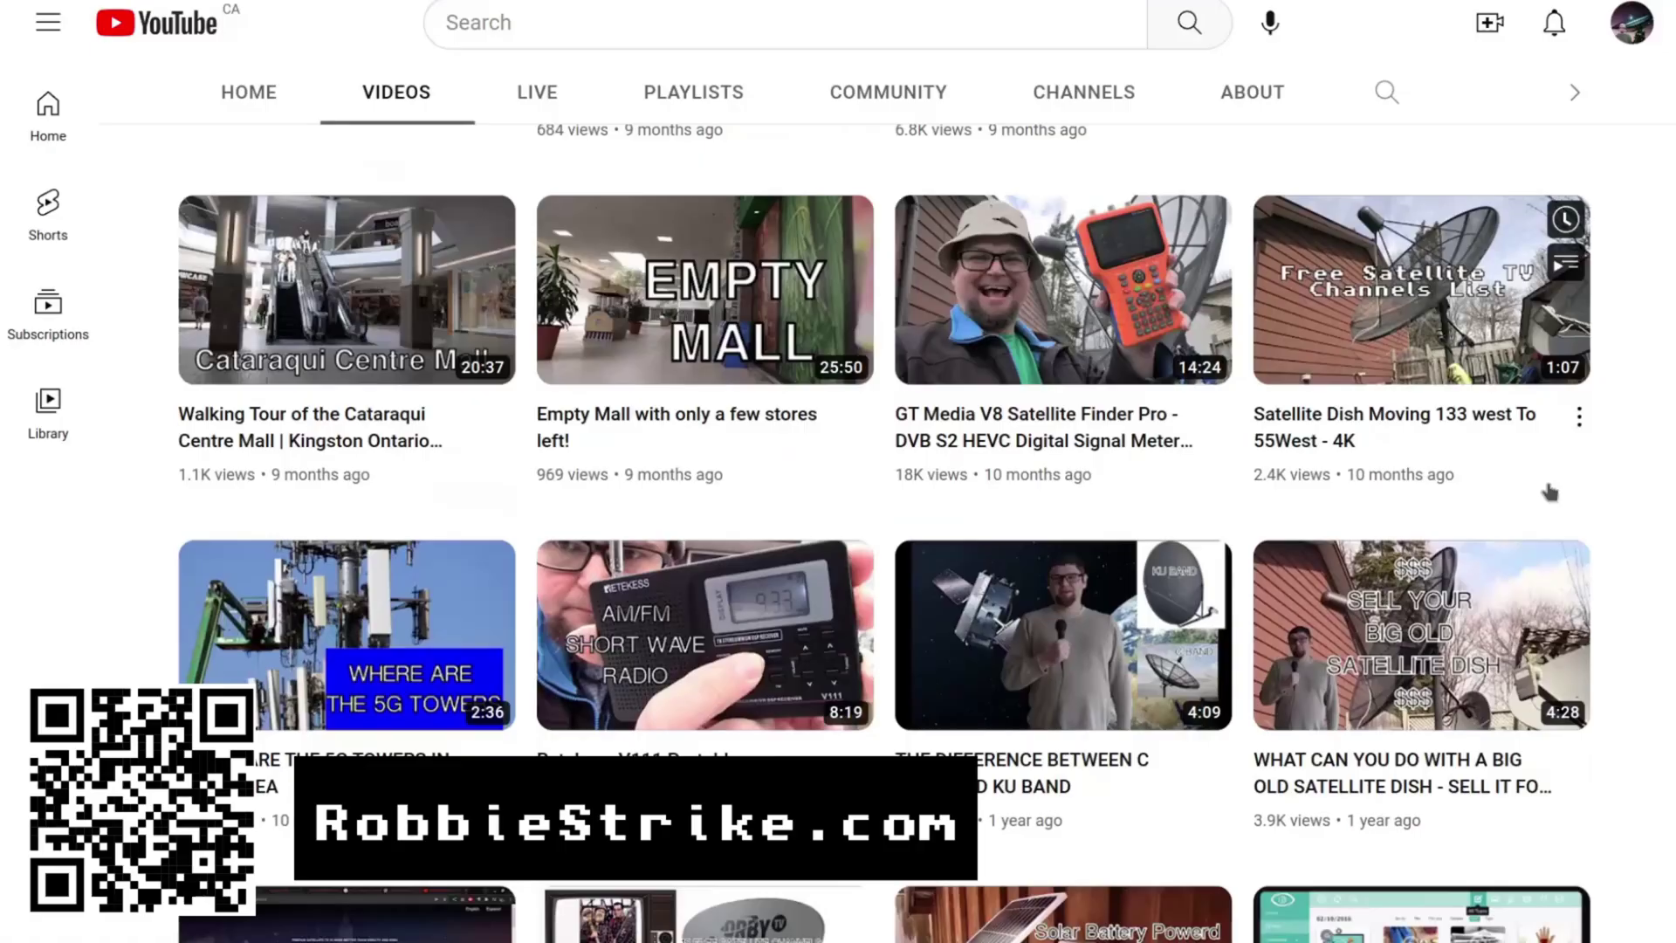
{"action": "scroll", "coordinate": [1547, 489], "scroll_direction": "down", "scroll_amount": 4}
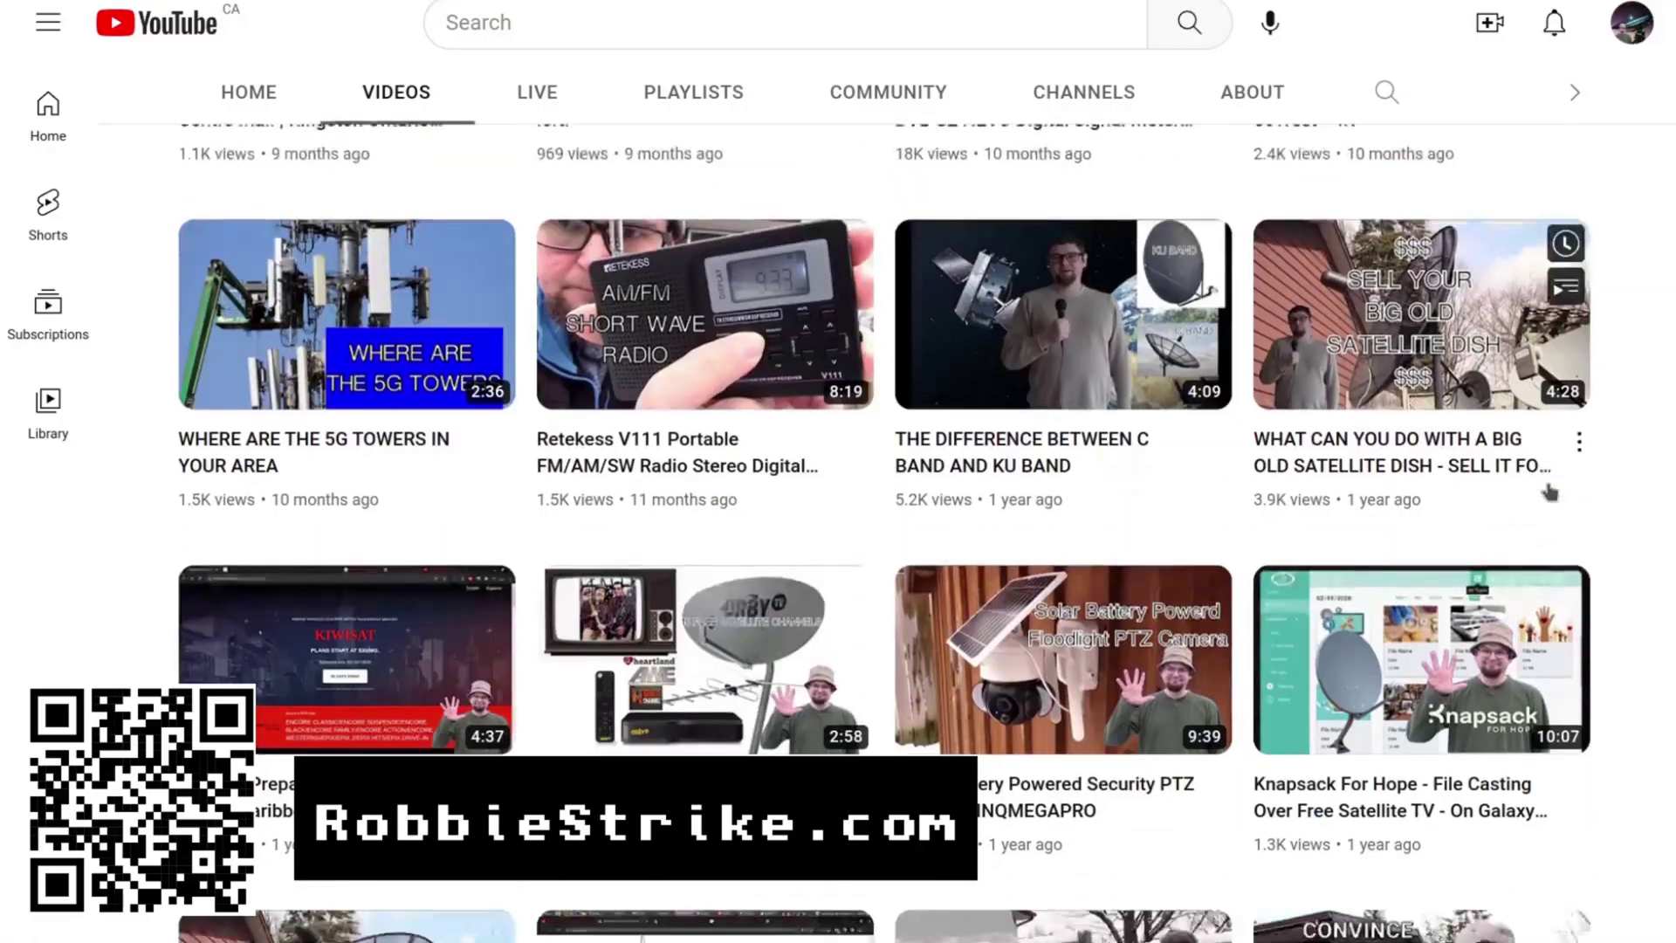
{"action": "scroll", "coordinate": [1550, 493], "scroll_direction": "down", "scroll_amount": 10}
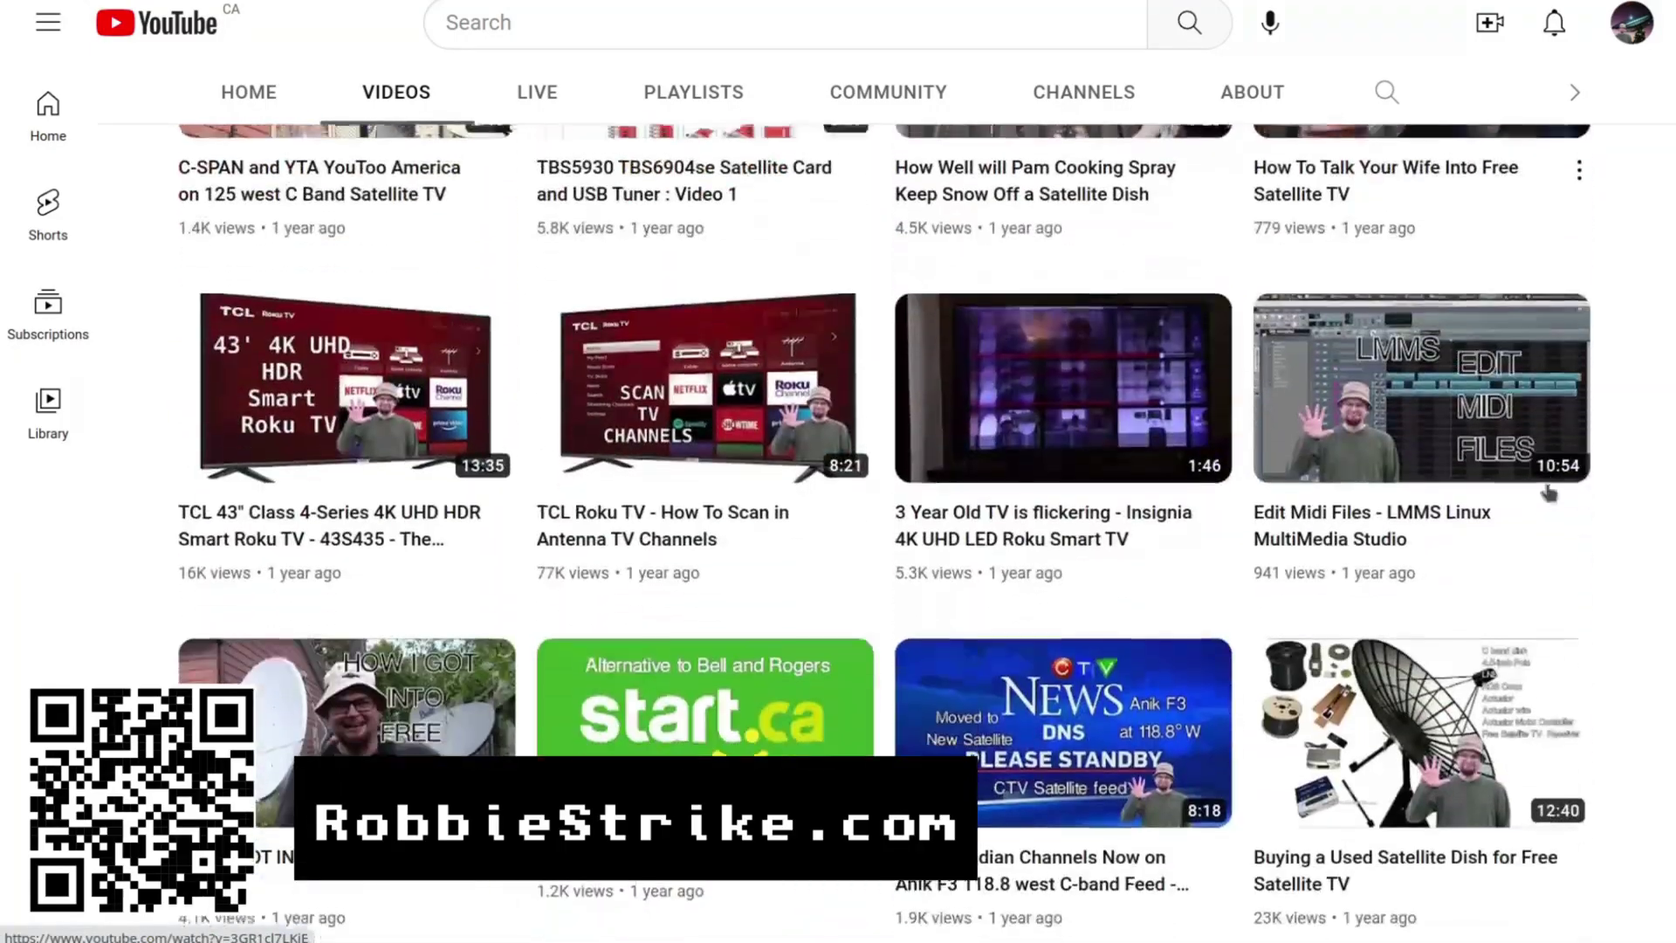
{"action": "scroll", "coordinate": [1547, 493], "scroll_direction": "down", "scroll_amount": 8}
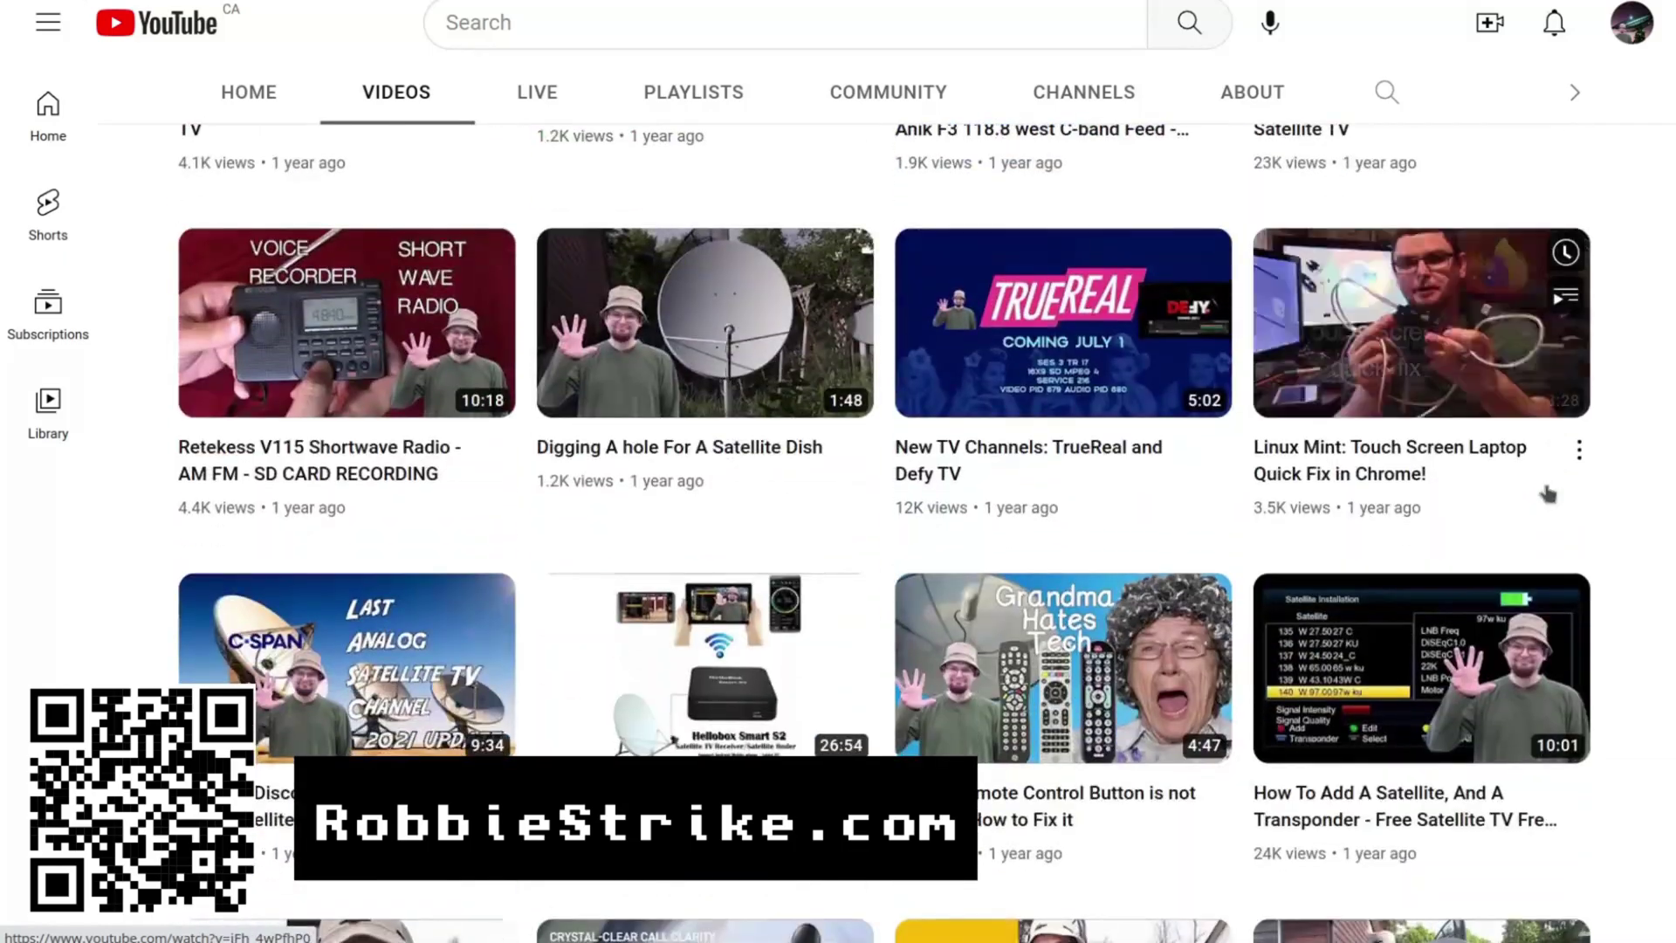
{"action": "scroll", "coordinate": [1548, 494], "scroll_direction": "down", "scroll_amount": 14}
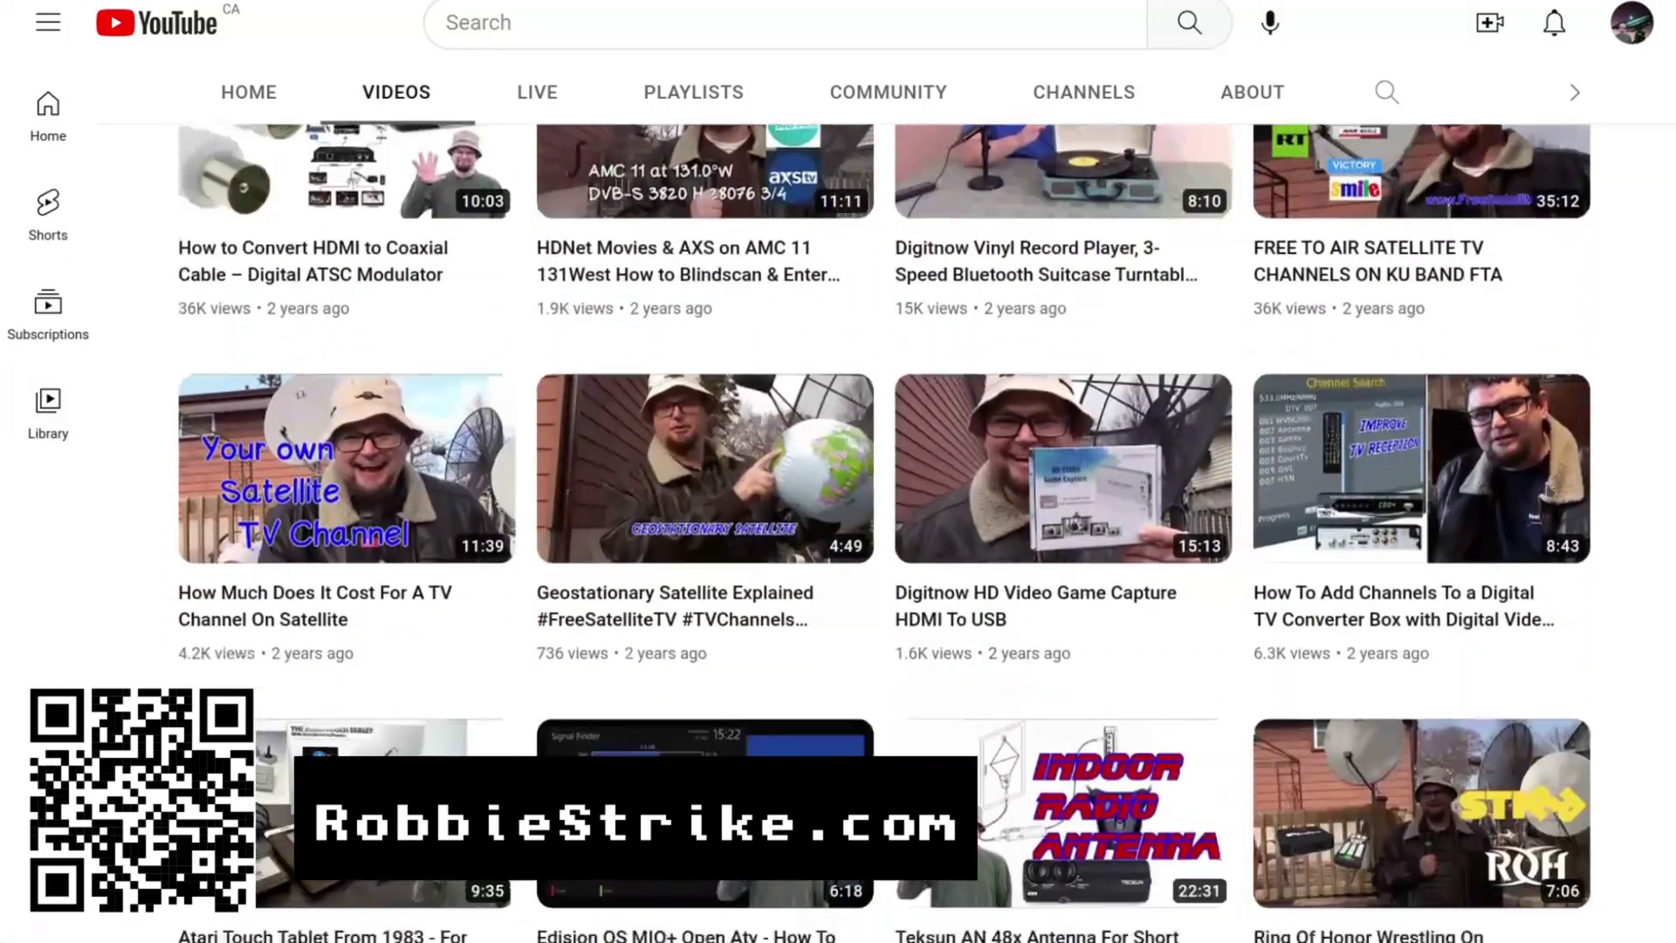
{"action": "scroll", "coordinate": [1548, 495], "scroll_direction": "down", "scroll_amount": 13}
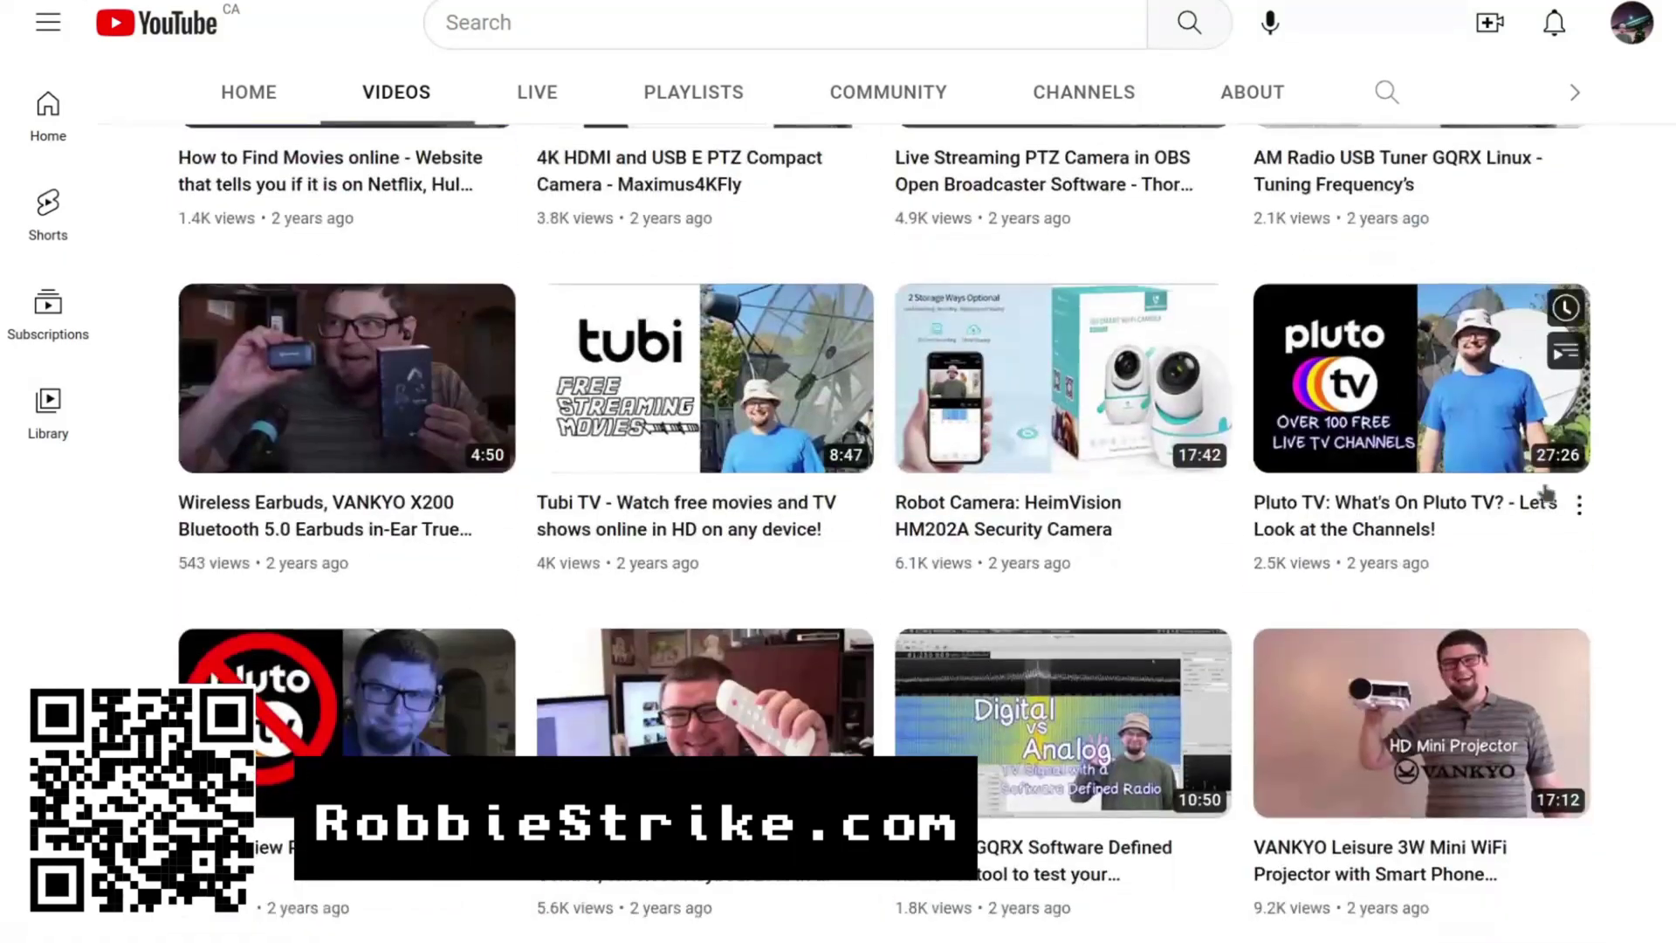
{"action": "scroll", "coordinate": [1548, 494], "scroll_direction": "down", "scroll_amount": 17}
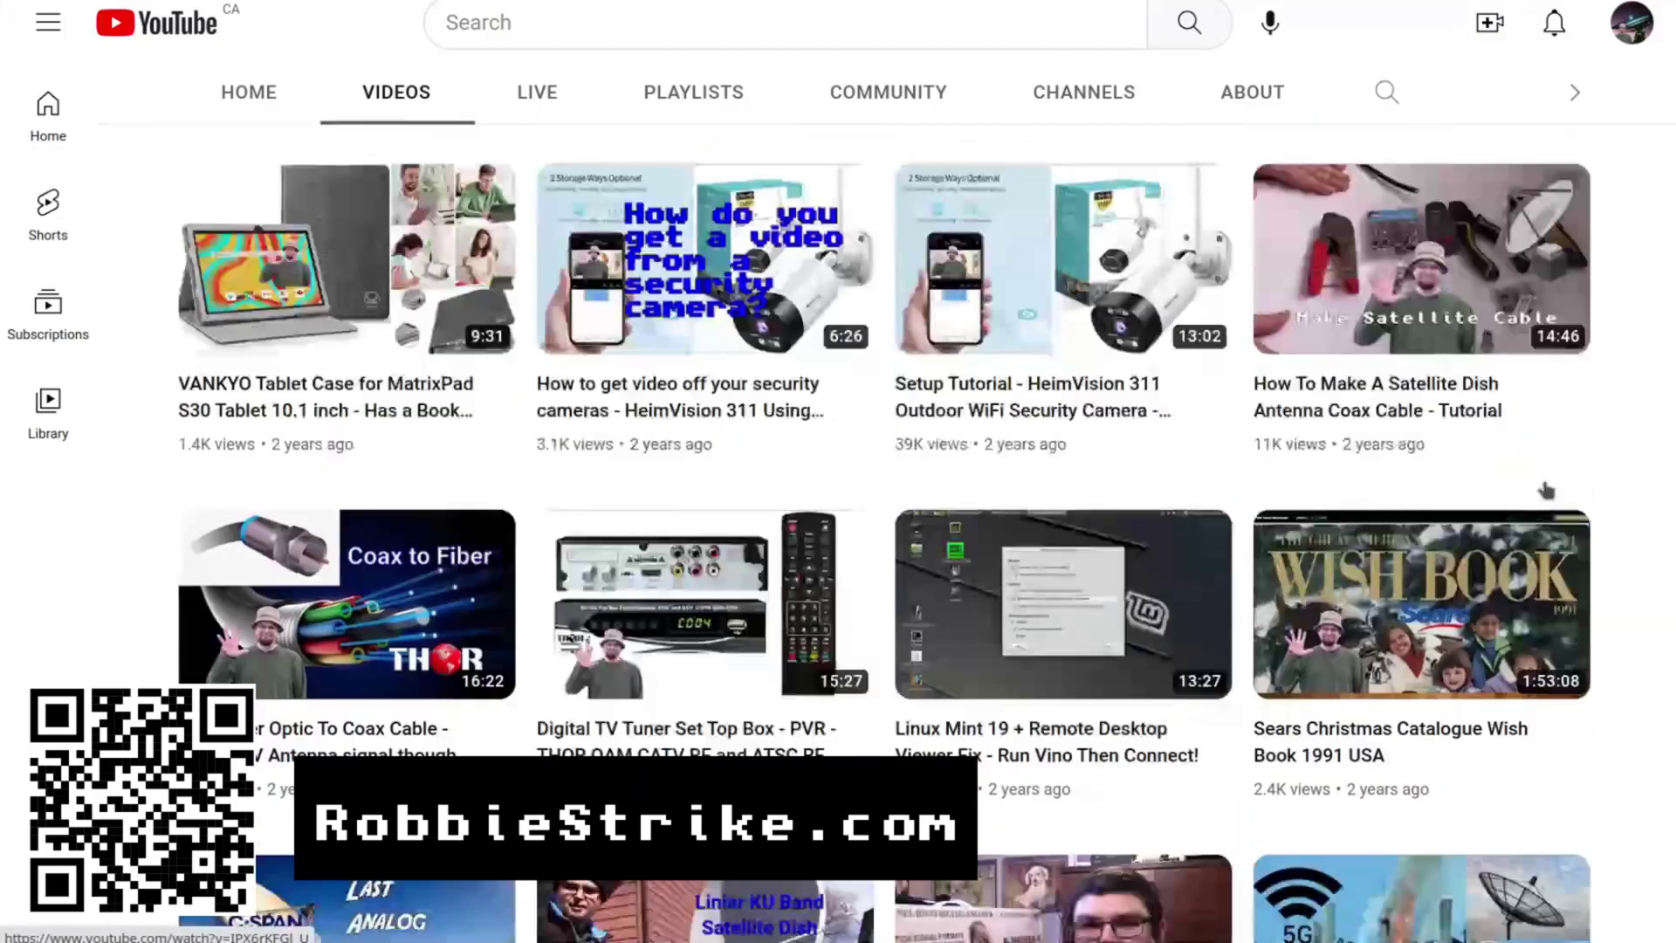
{"action": "scroll", "coordinate": [1546, 491], "scroll_direction": "down", "scroll_amount": 9}
{"action": "scroll", "coordinate": [1546, 491], "scroll_direction": "down", "scroll_amount": 16}
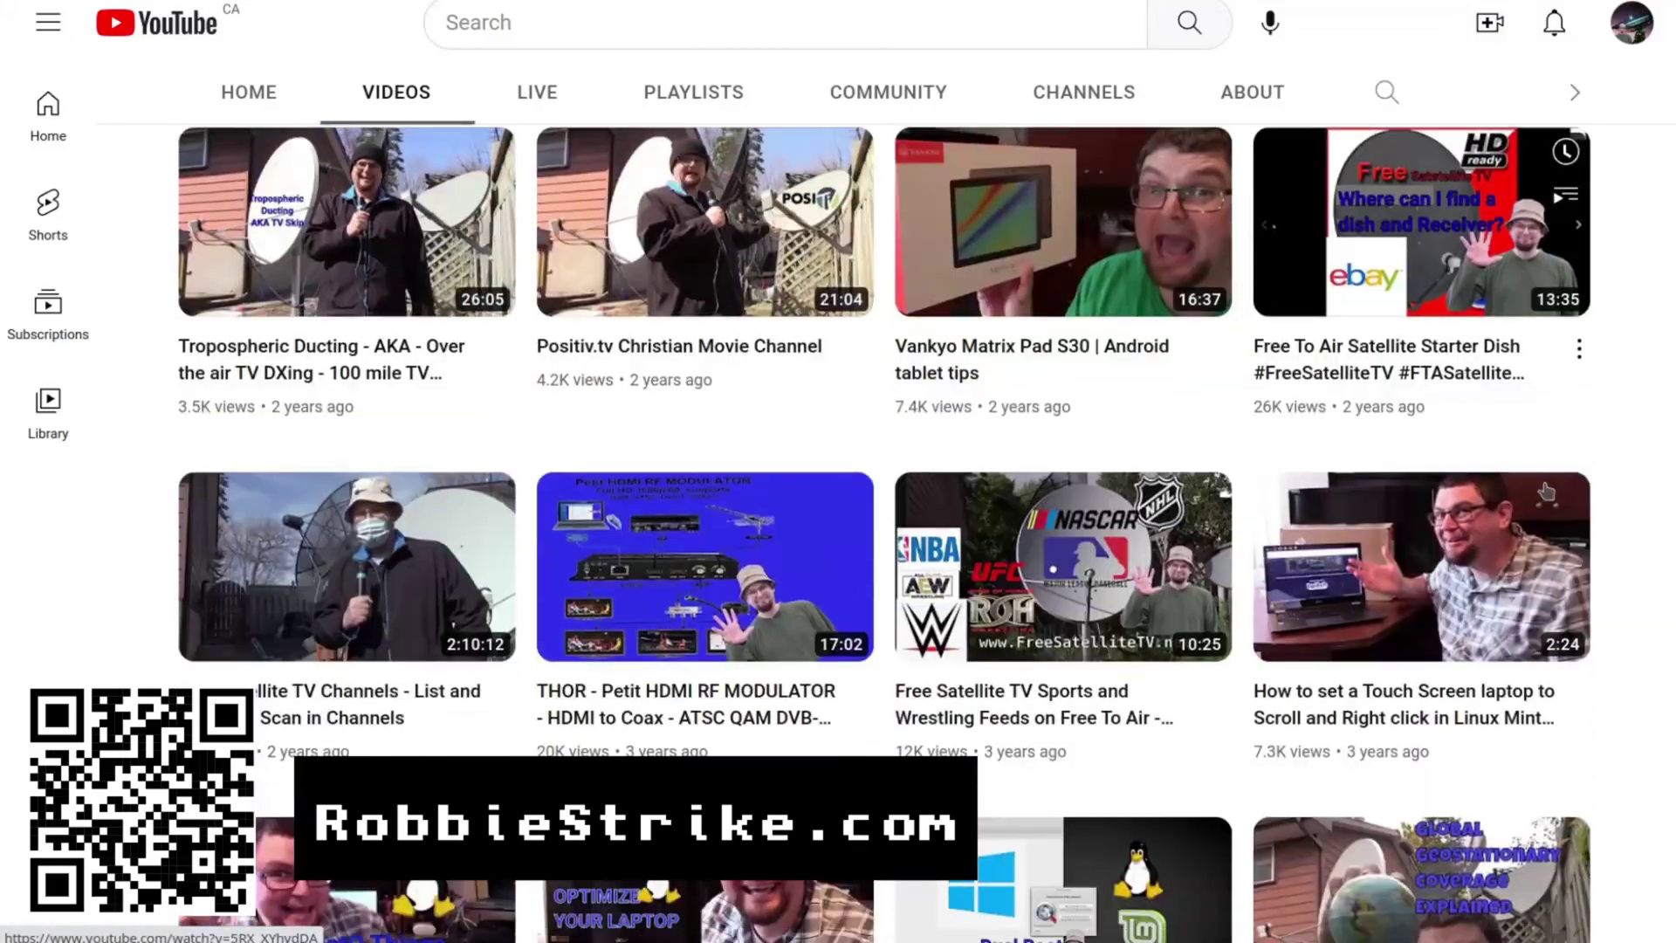
{"action": "scroll", "coordinate": [1548, 490], "scroll_direction": "down", "scroll_amount": 17}
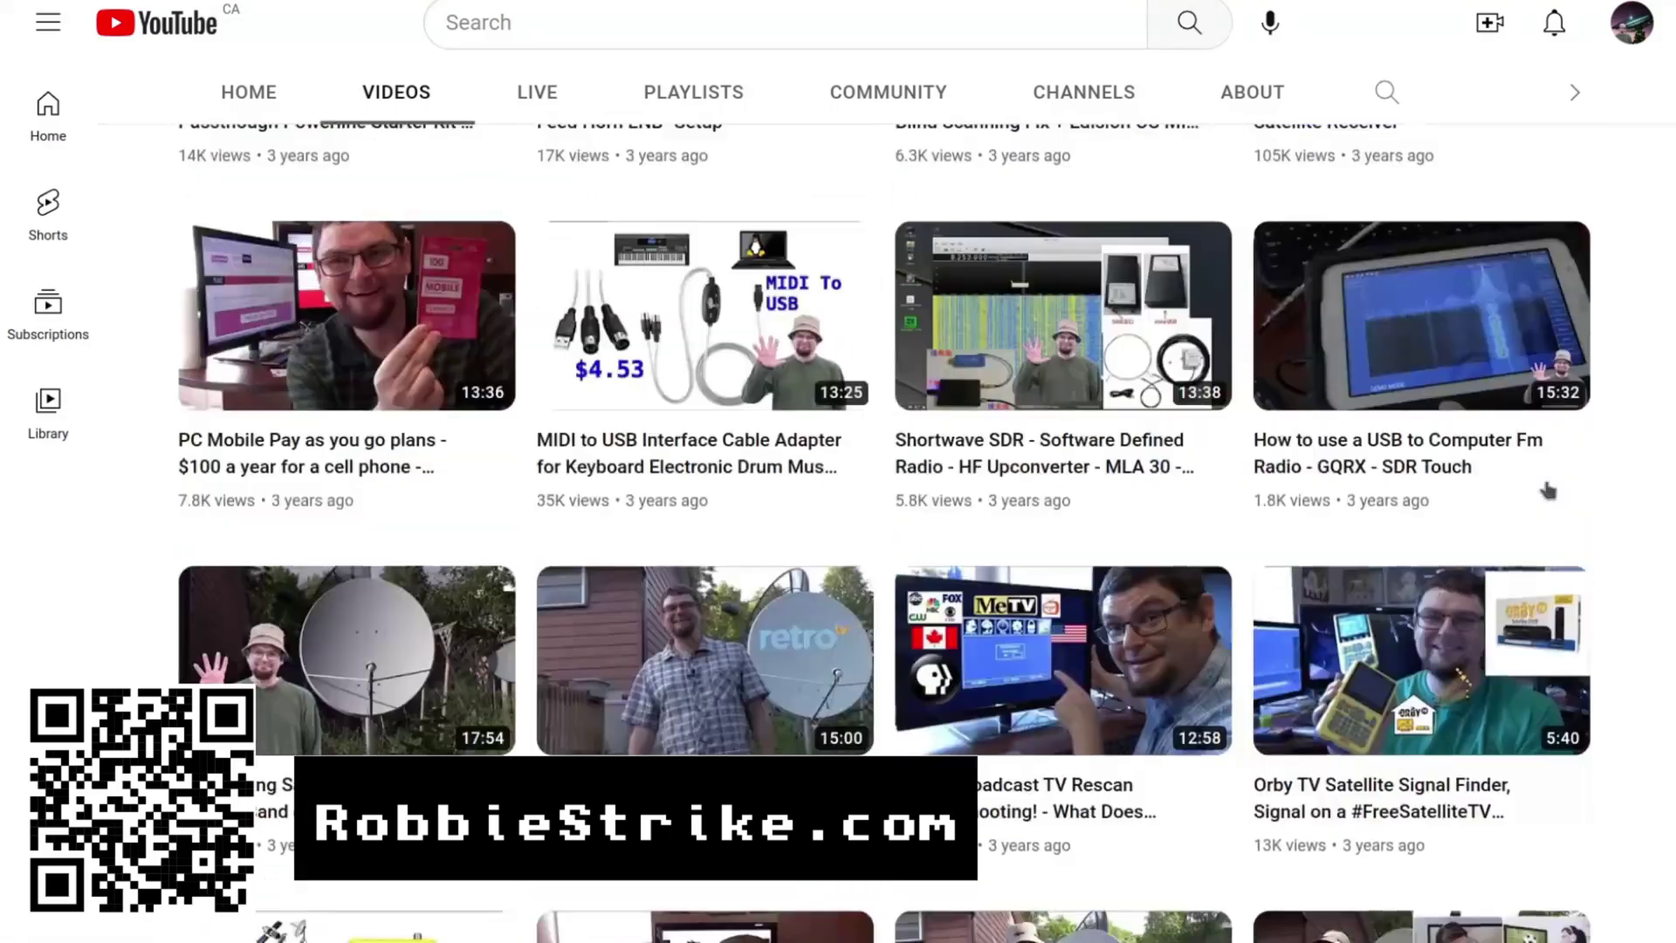
{"action": "scroll", "coordinate": [1546, 491], "scroll_direction": "down", "scroll_amount": 4}
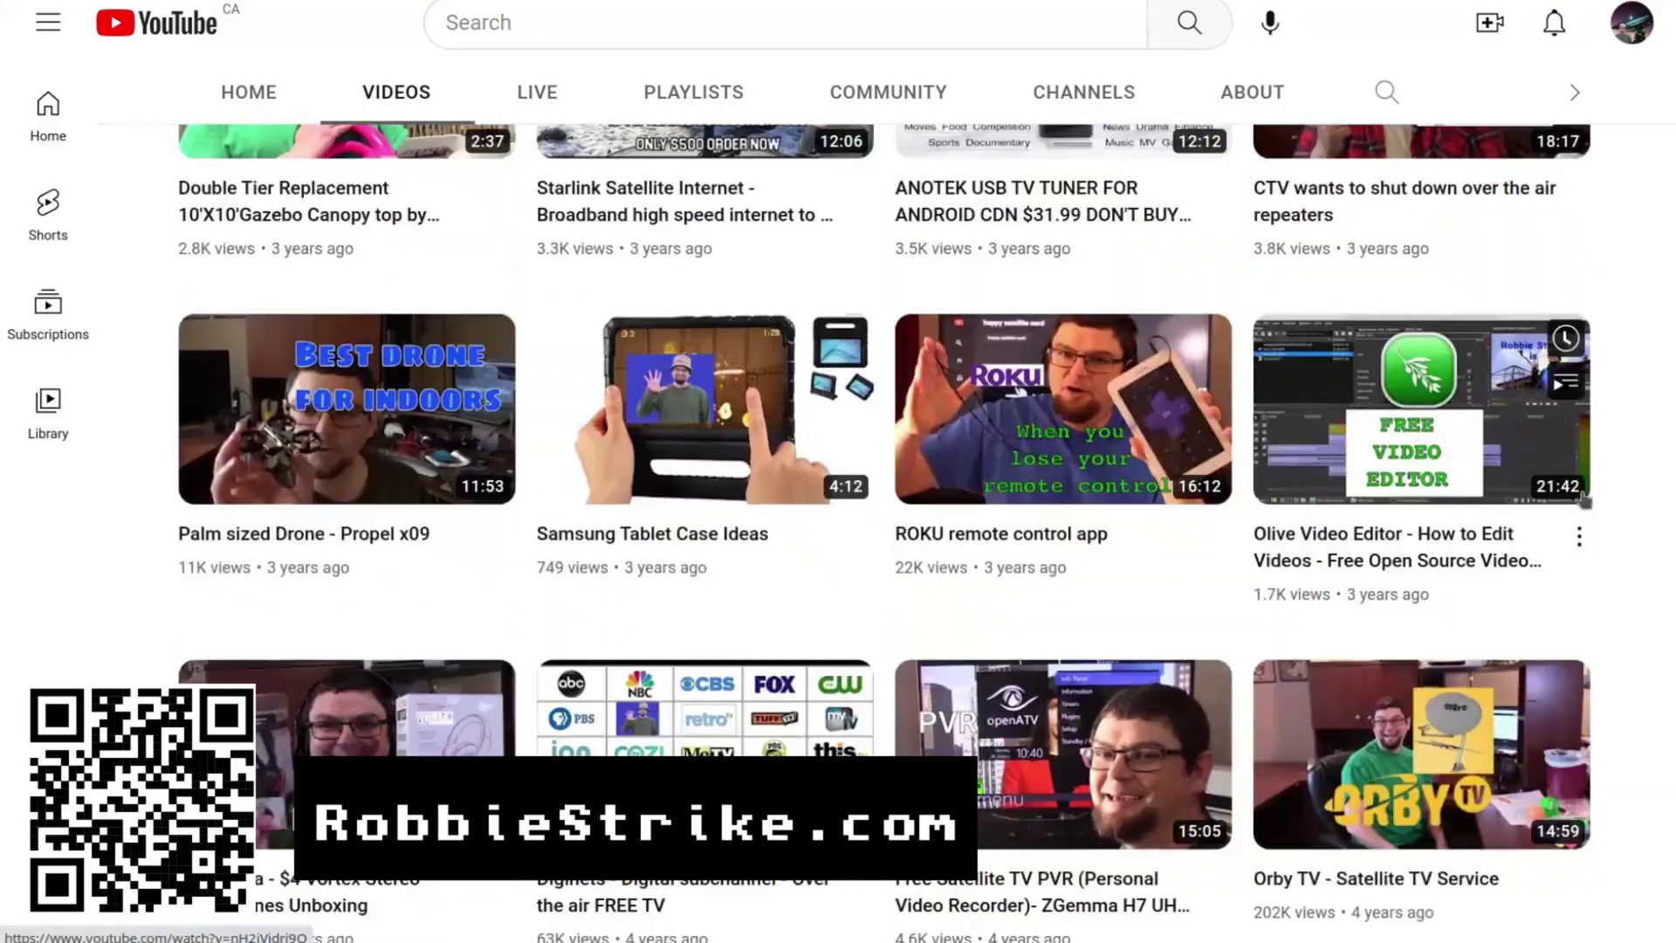
{"action": "scroll", "coordinate": [1641, 542], "scroll_direction": "down", "scroll_amount": 10}
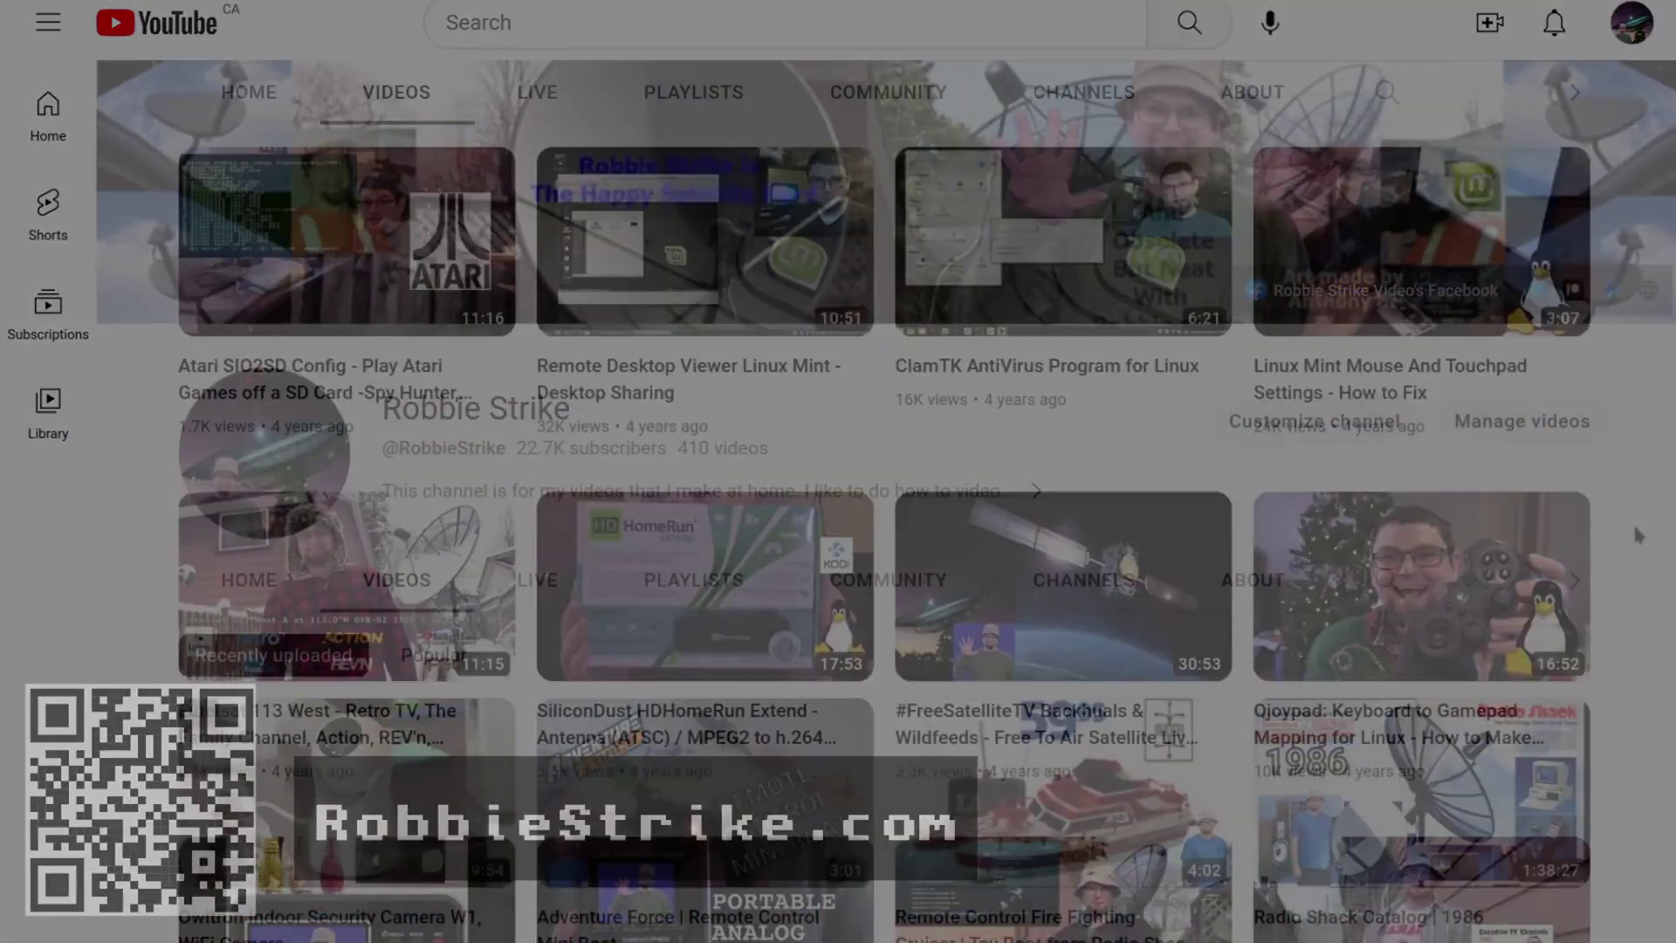